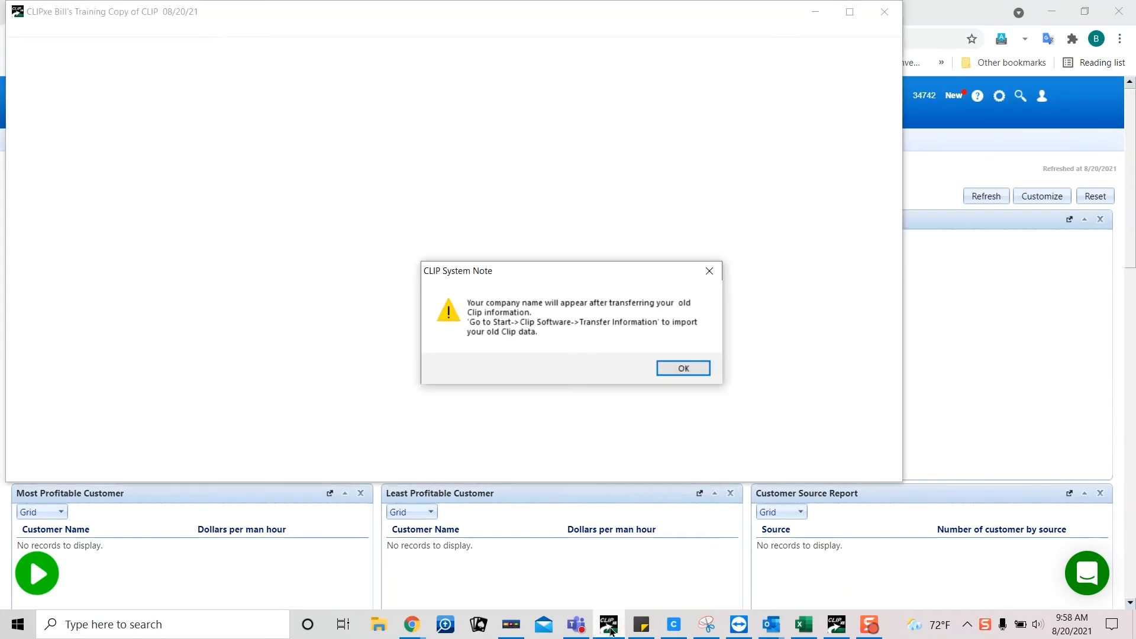
Dismiss the system note and log in to CLIPxe with the user name and account password.
{"action": "left_click", "coordinate": [681, 367]}
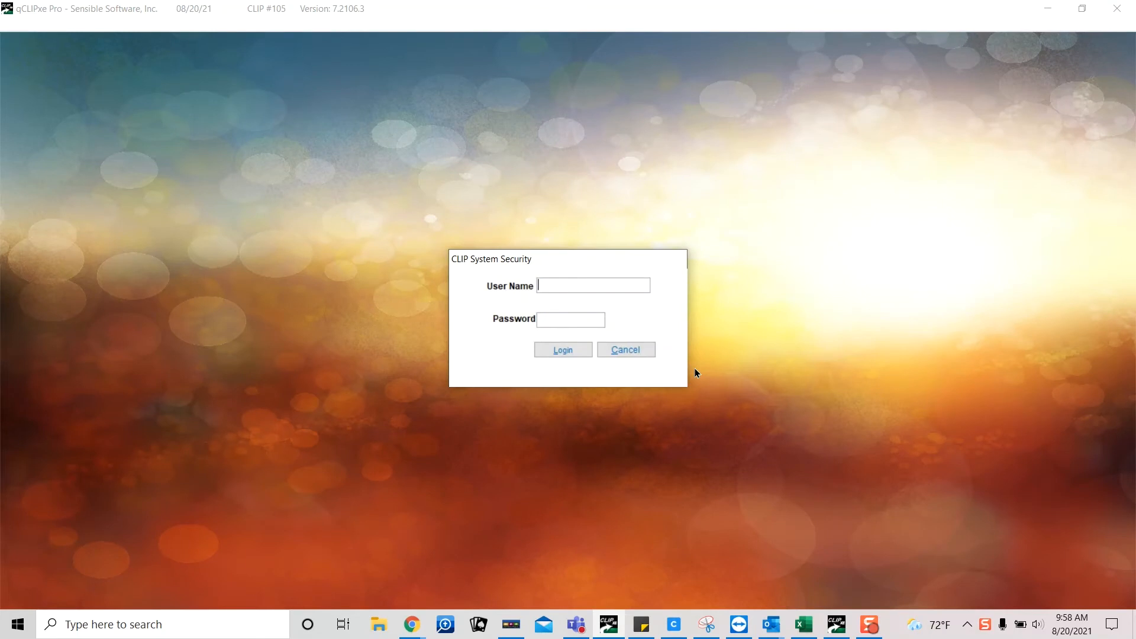
{"action": "type", "text": "BILL"}
{"action": "type", "text": "***"}
{"action": "left_click", "coordinate": [565, 348]}
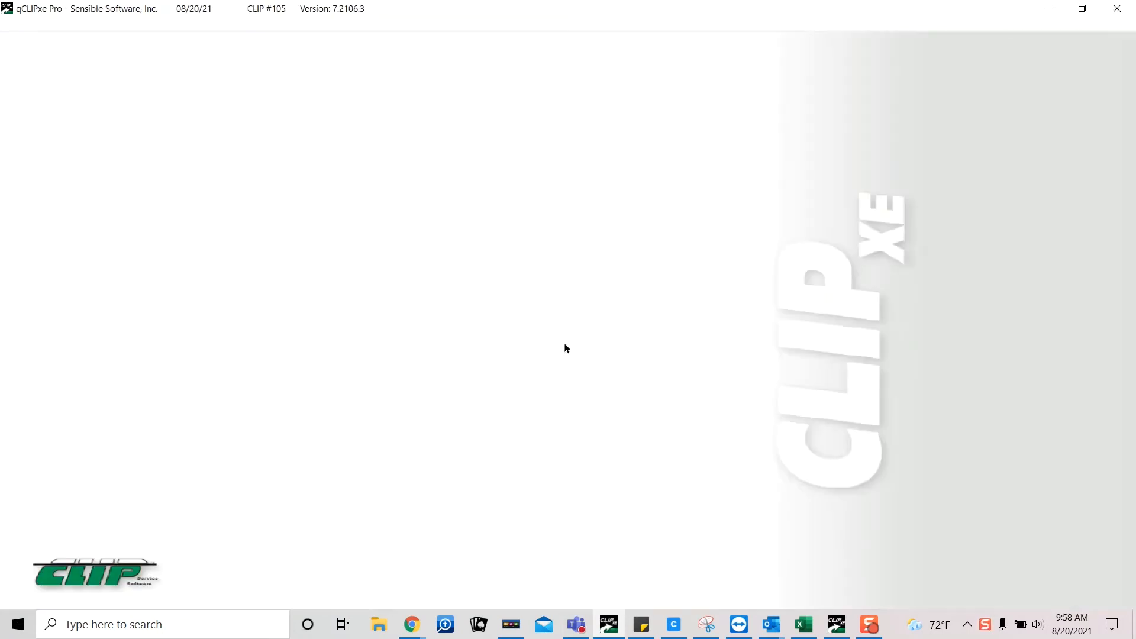
{"action": "left_click", "coordinate": [727, 167]}
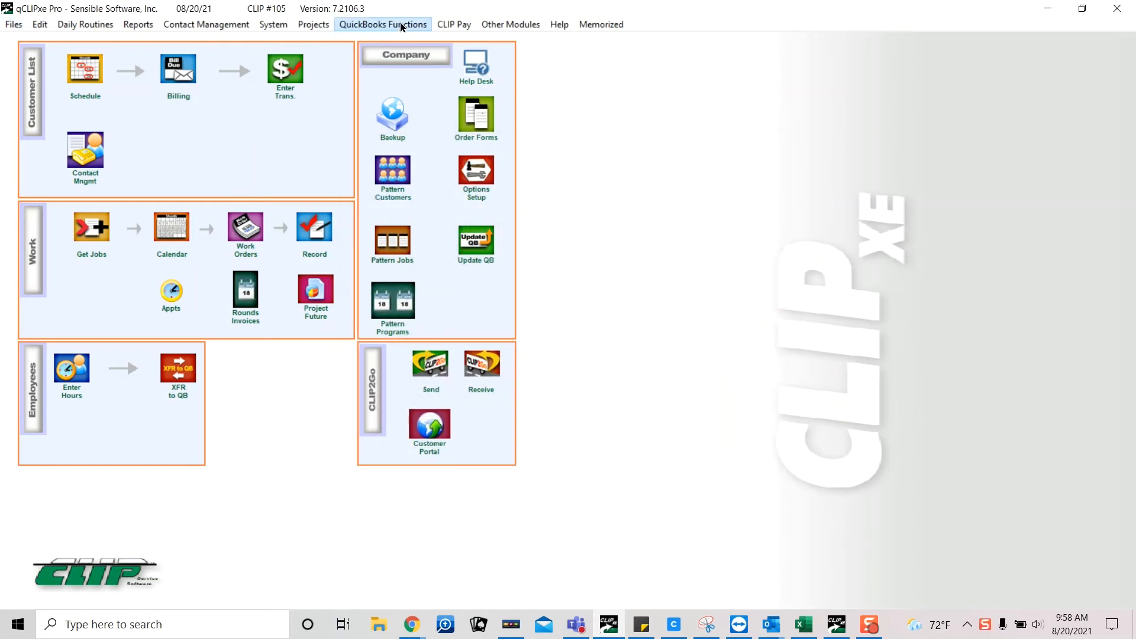
Look over the available QuickBooks functions and the invoice transfer setup, then return to the main screen.
{"action": "left_click", "coordinate": [402, 27]}
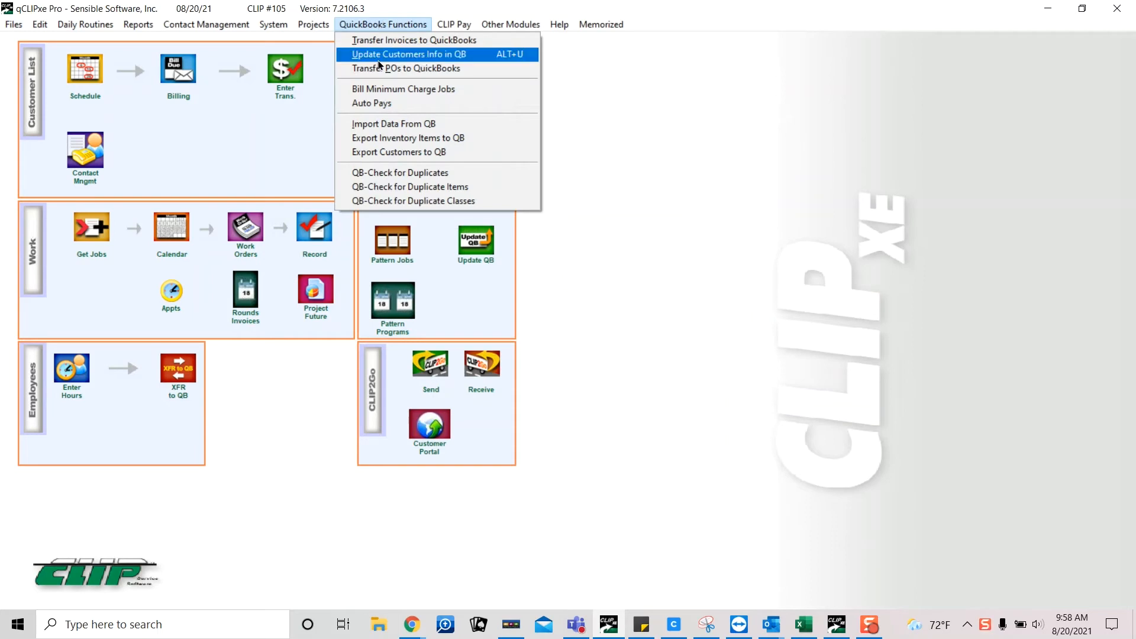
{"action": "left_click", "coordinate": [269, 169]}
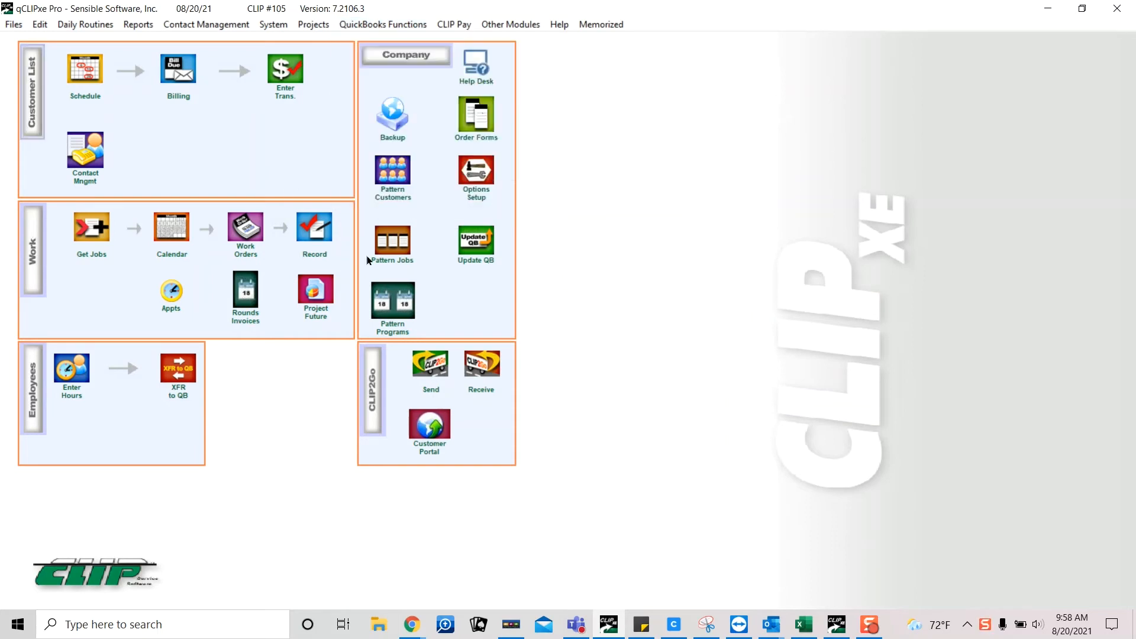
{"action": "left_click", "coordinate": [485, 256]}
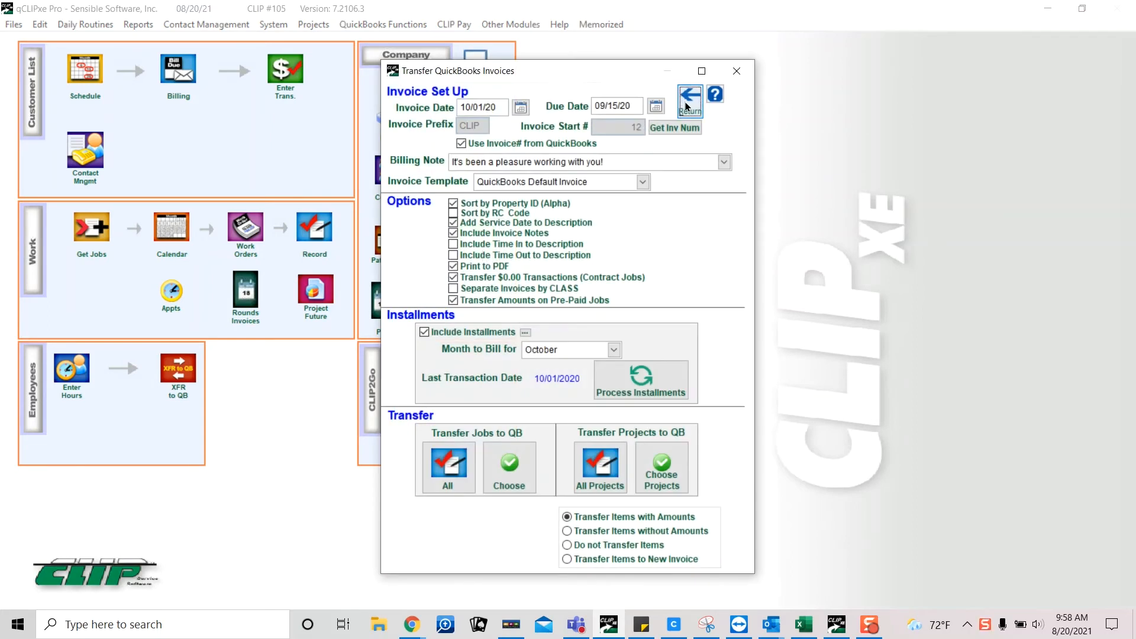
{"action": "left_click", "coordinate": [689, 104]}
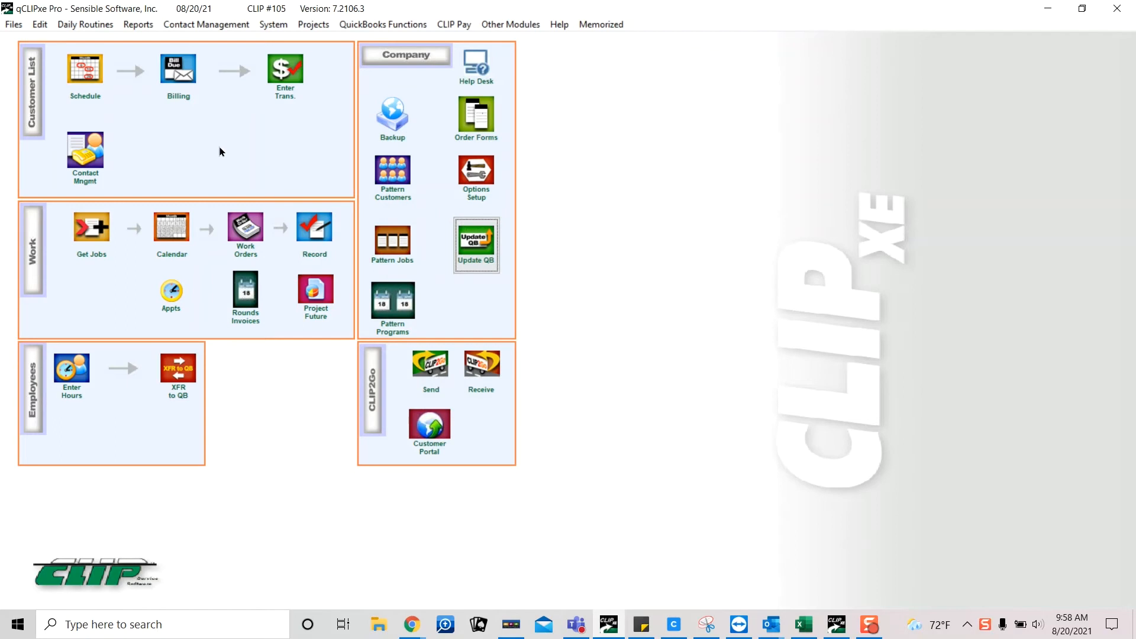
Open customer number 2 from the customer list and view the job detail of Mow & Trim All.
{"action": "left_click", "coordinate": [31, 105]}
{"action": "left_click", "coordinate": [551, 407]}
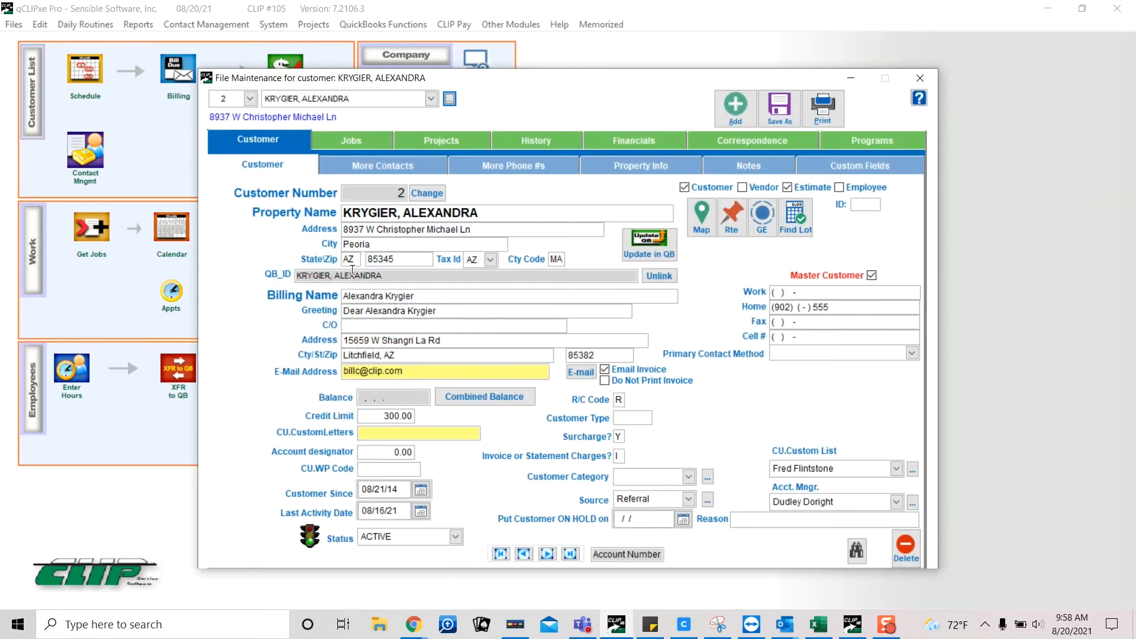
{"action": "left_click", "coordinate": [351, 138]}
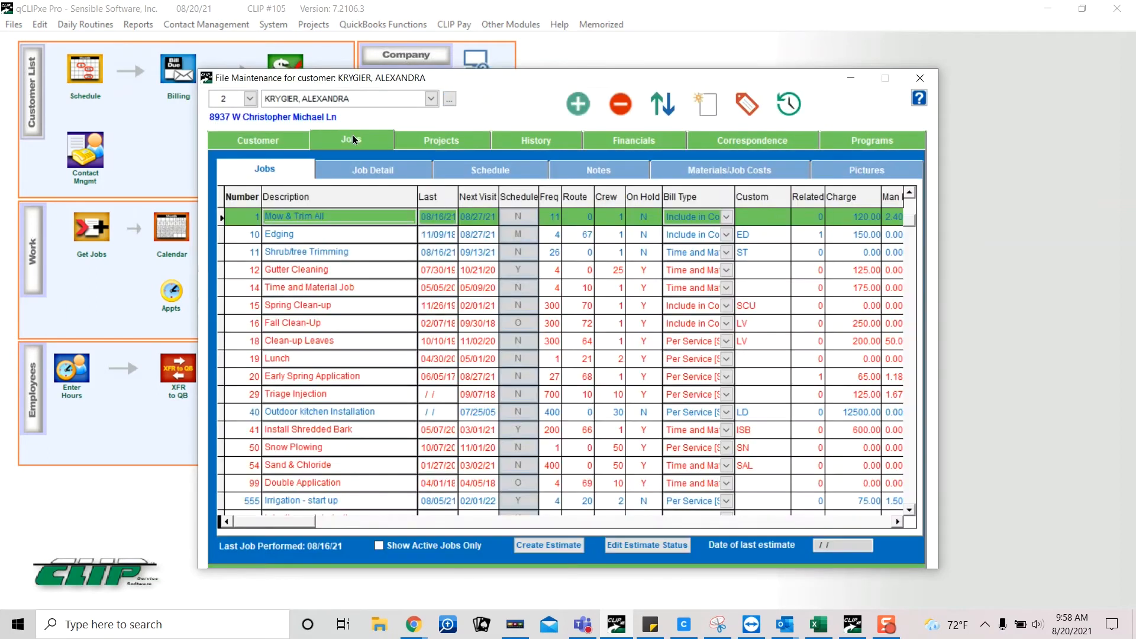
{"action": "left_click", "coordinate": [366, 171]}
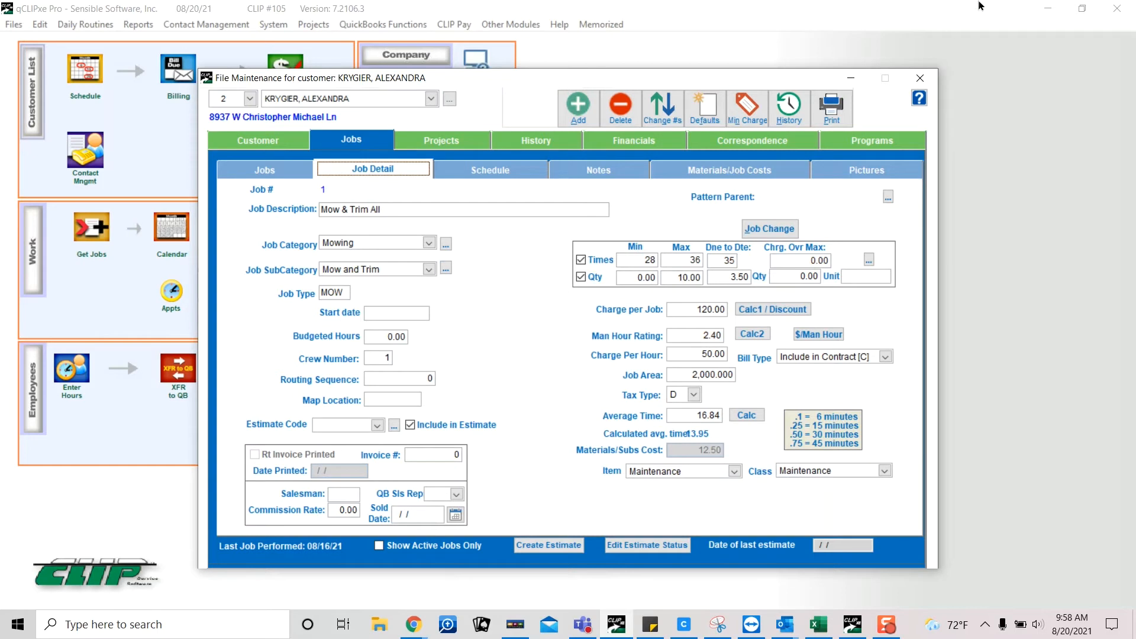
Switch to CLIPitc in the browser, open the Acme Tires customer record and inspect its linked QuickBooks customer choices.
{"action": "left_click", "coordinate": [1049, 9]}
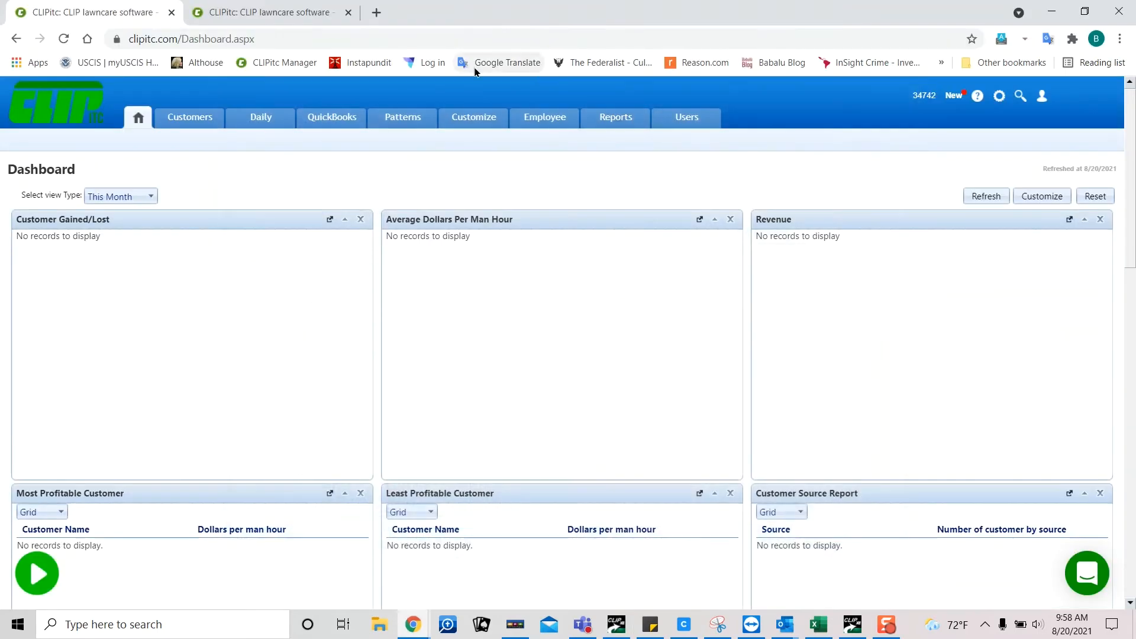
{"action": "left_click", "coordinate": [240, 13]}
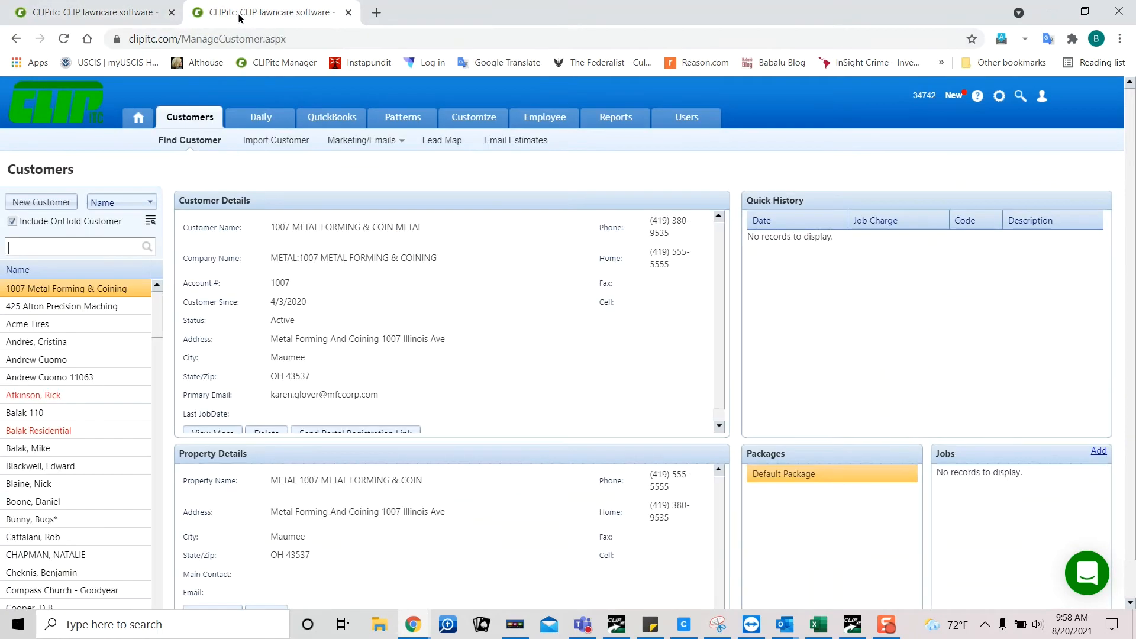
{"action": "double_click", "coordinate": [39, 324]}
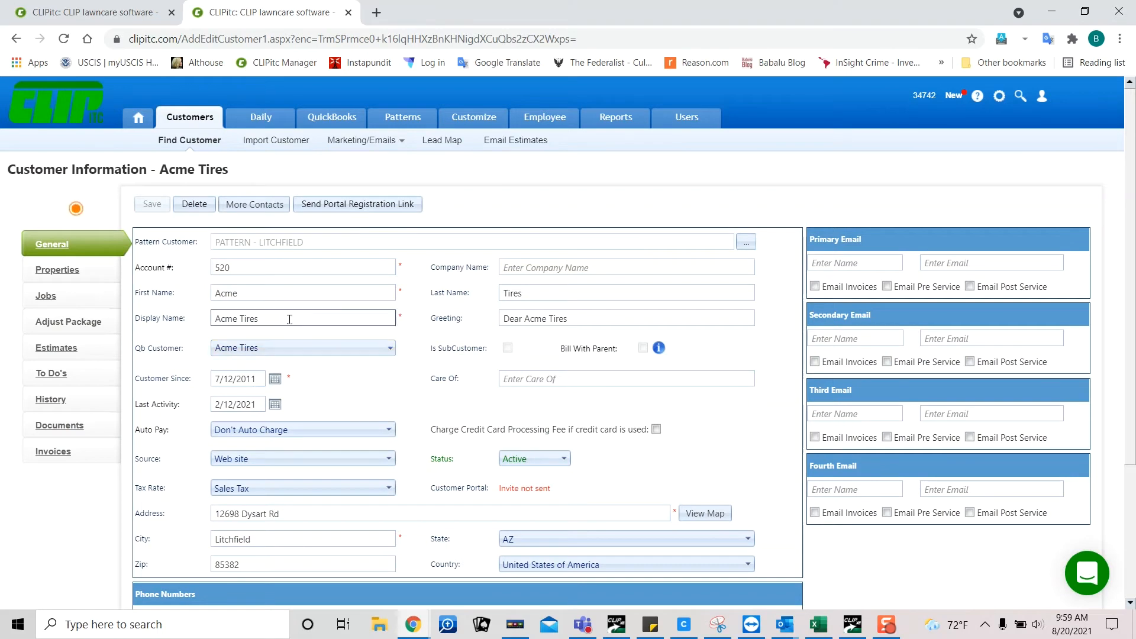
{"action": "left_click", "coordinate": [300, 354]}
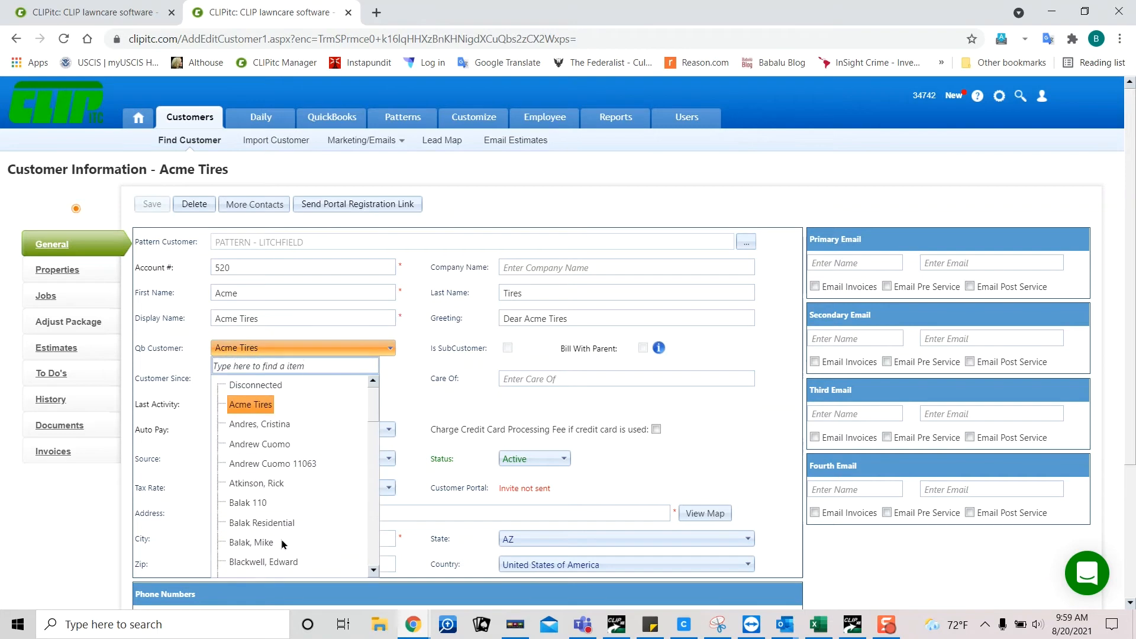
{"action": "left_click", "coordinate": [413, 360]}
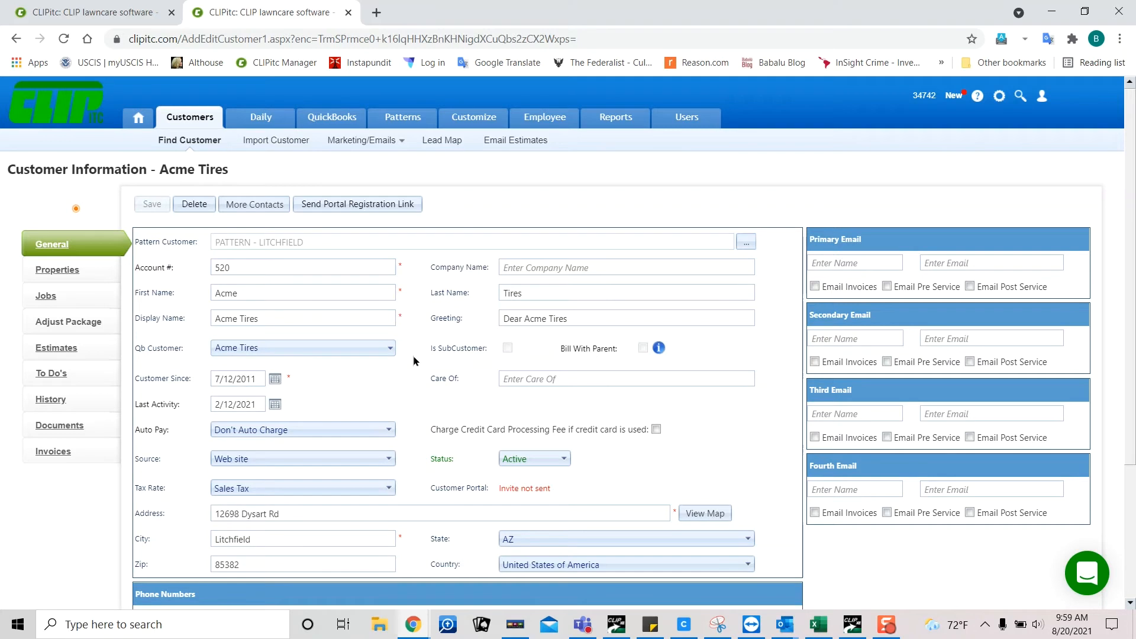
View the Basic Maintenance job of Acme Tires and check its QuickBooks item and class choices.
{"action": "left_click", "coordinate": [47, 297]}
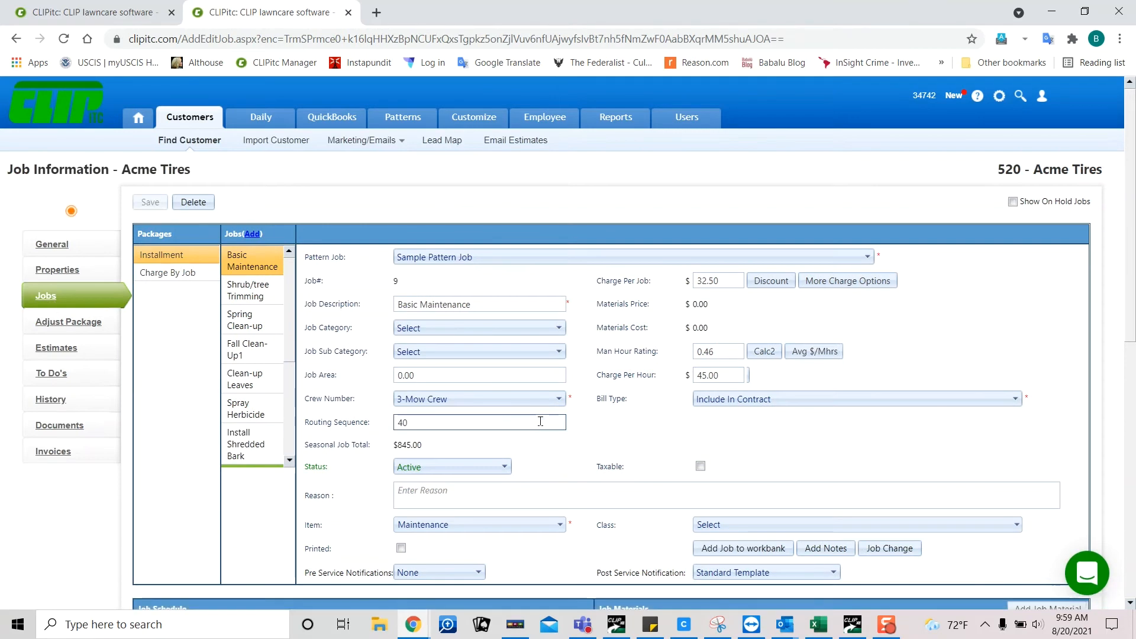
{"action": "scroll", "coordinate": [541, 424], "scroll_direction": "down", "scroll_amount": 1}
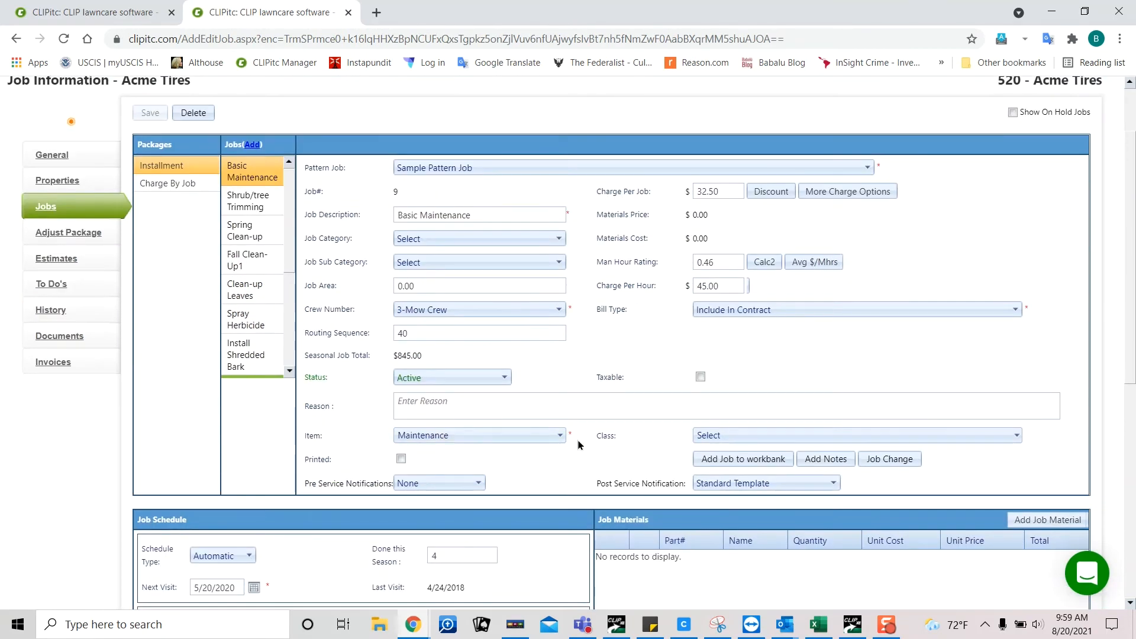
{"action": "left_click", "coordinate": [775, 434]}
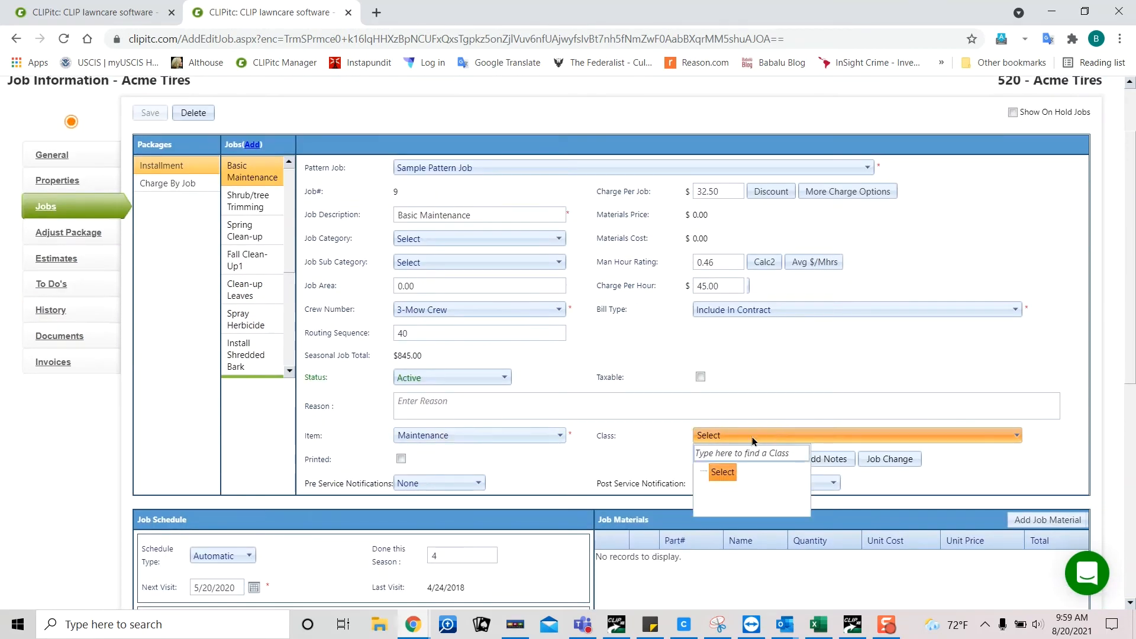
{"action": "left_click", "coordinate": [648, 448]}
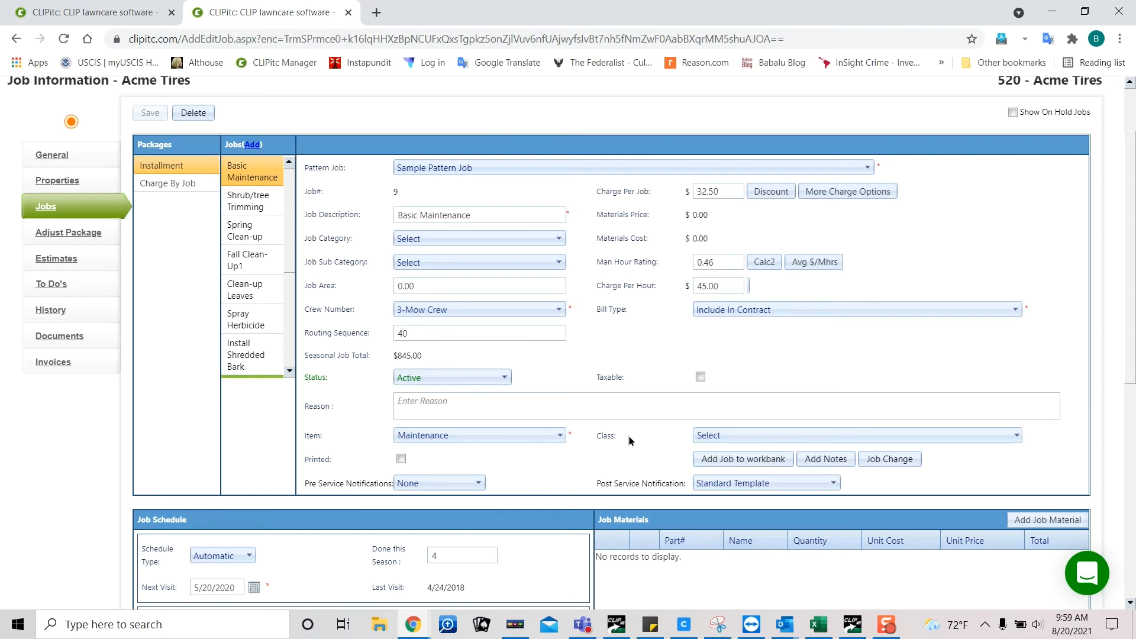
Switch back to CLIPxe, close the customer file and set the due date to 10/31/20 in the QuickBooks invoice transfer setup.
{"action": "left_click", "coordinate": [617, 624]}
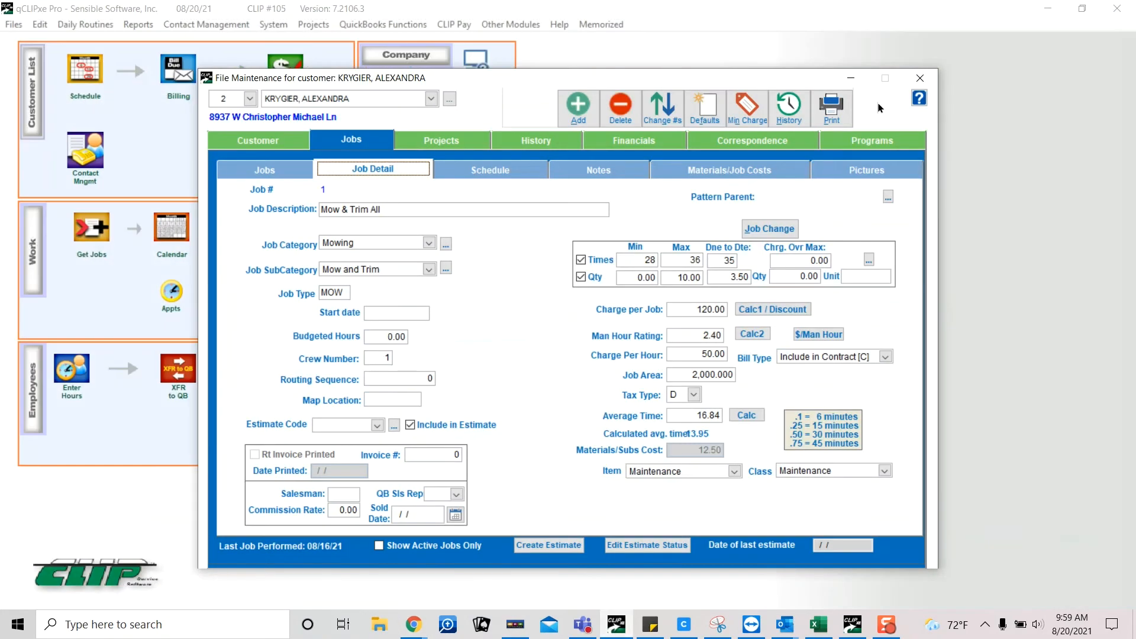
{"action": "left_click", "coordinate": [920, 78]}
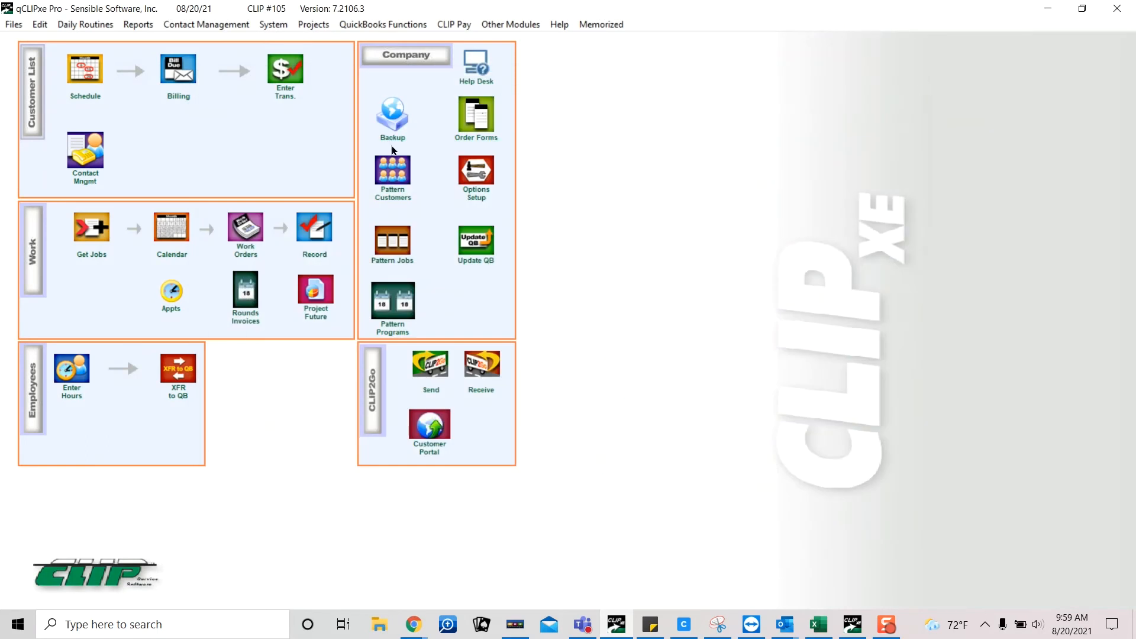
{"action": "left_click", "coordinate": [174, 77]}
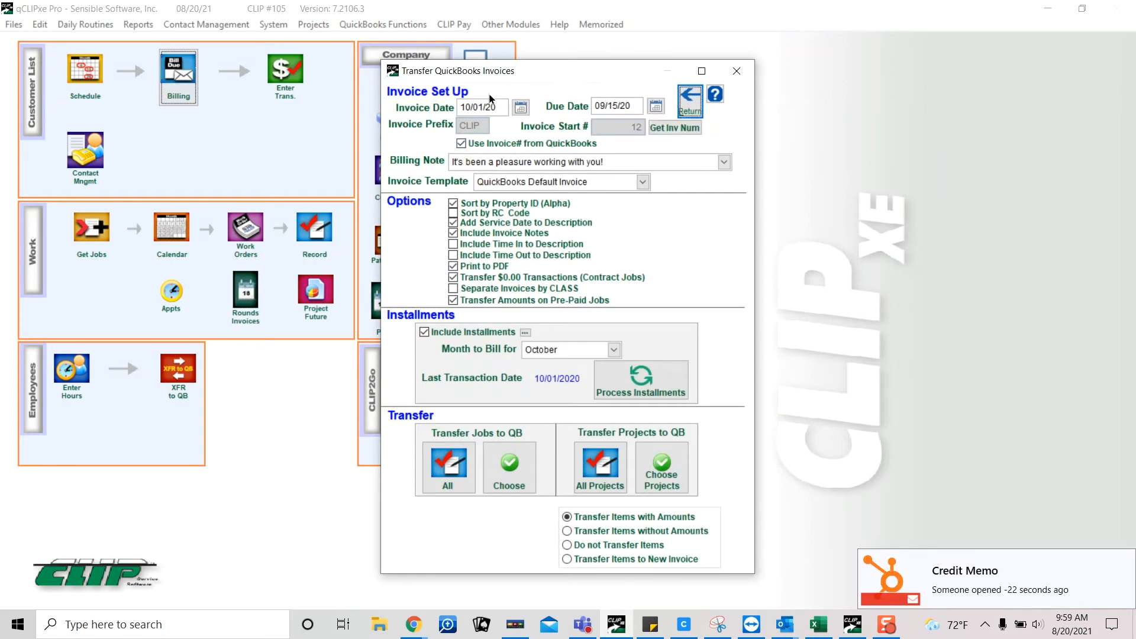
{"action": "left_click", "coordinate": [627, 107]}
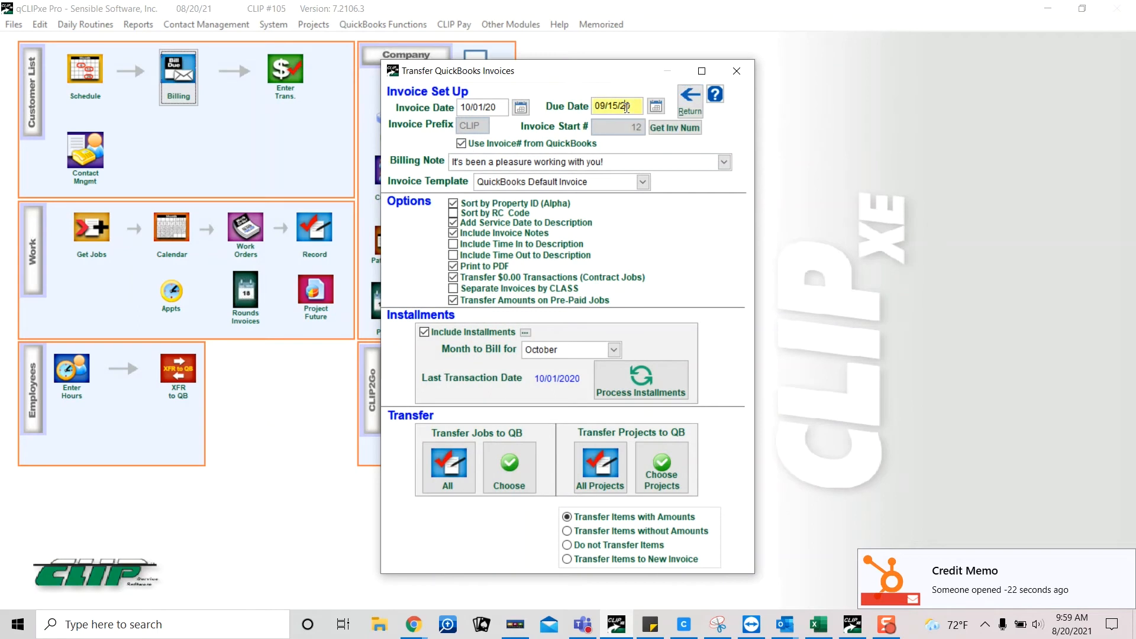
{"action": "key", "text": "h"}
{"action": "key", "text": "h"}
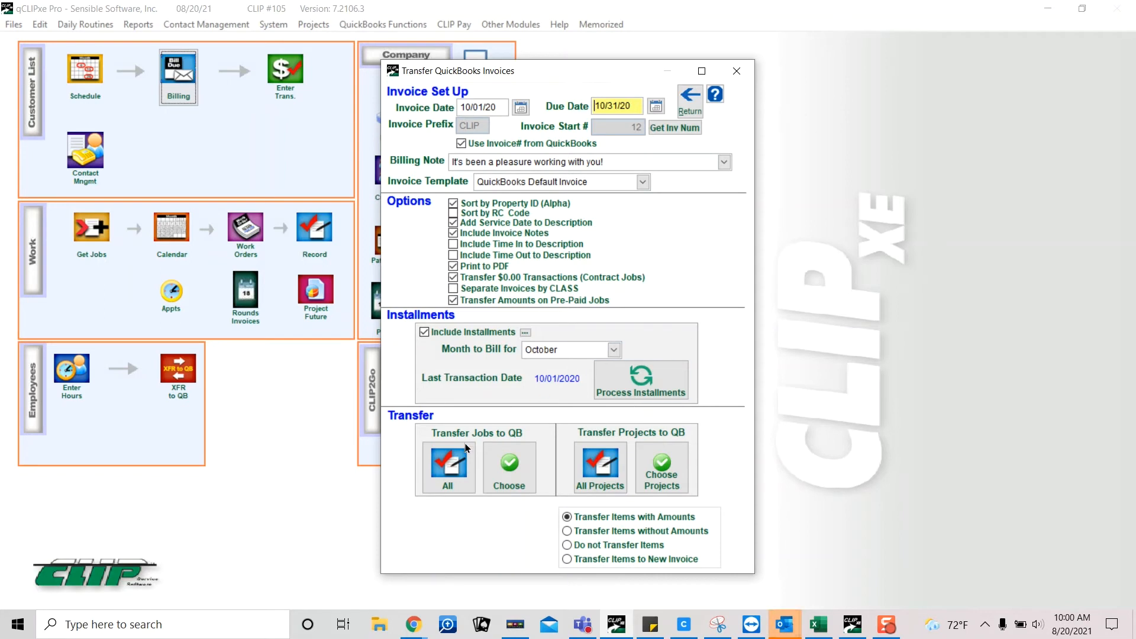
View the individual job transactions available for transfer to QuickBooks and return to the invoice setup without posting any.
{"action": "left_click", "coordinate": [509, 467]}
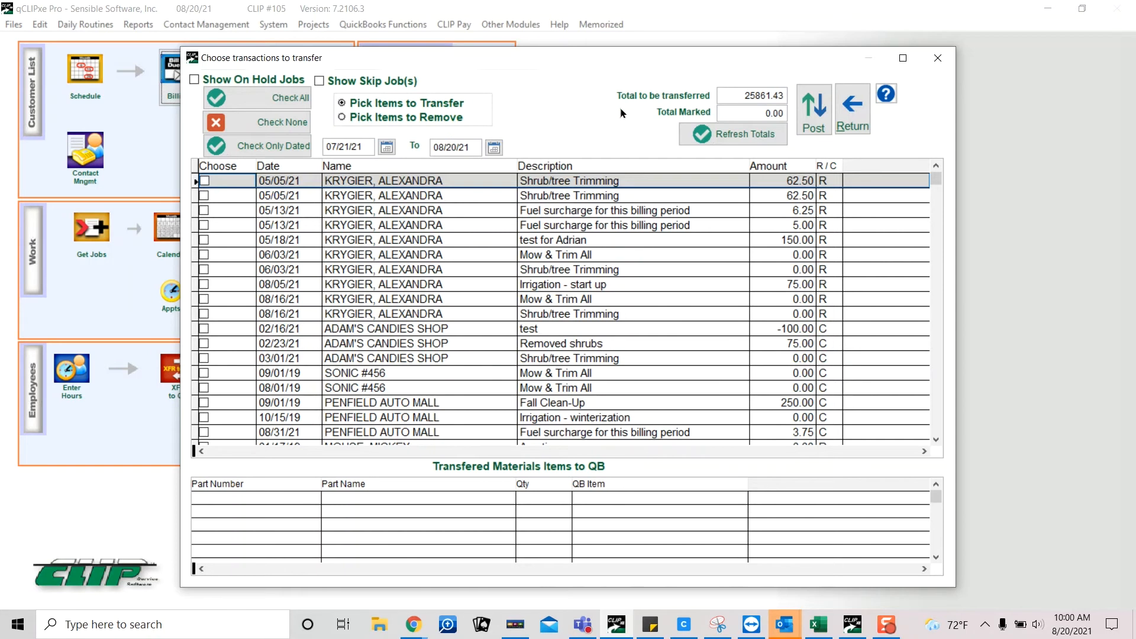
{"action": "left_click", "coordinate": [858, 115]}
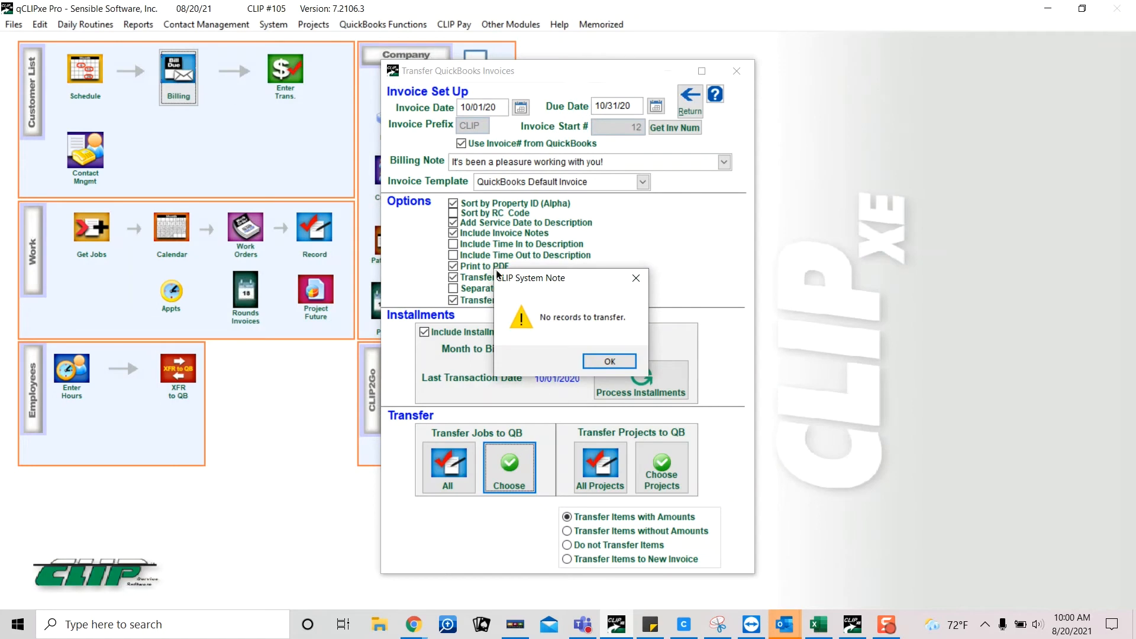
{"action": "left_click", "coordinate": [595, 360]}
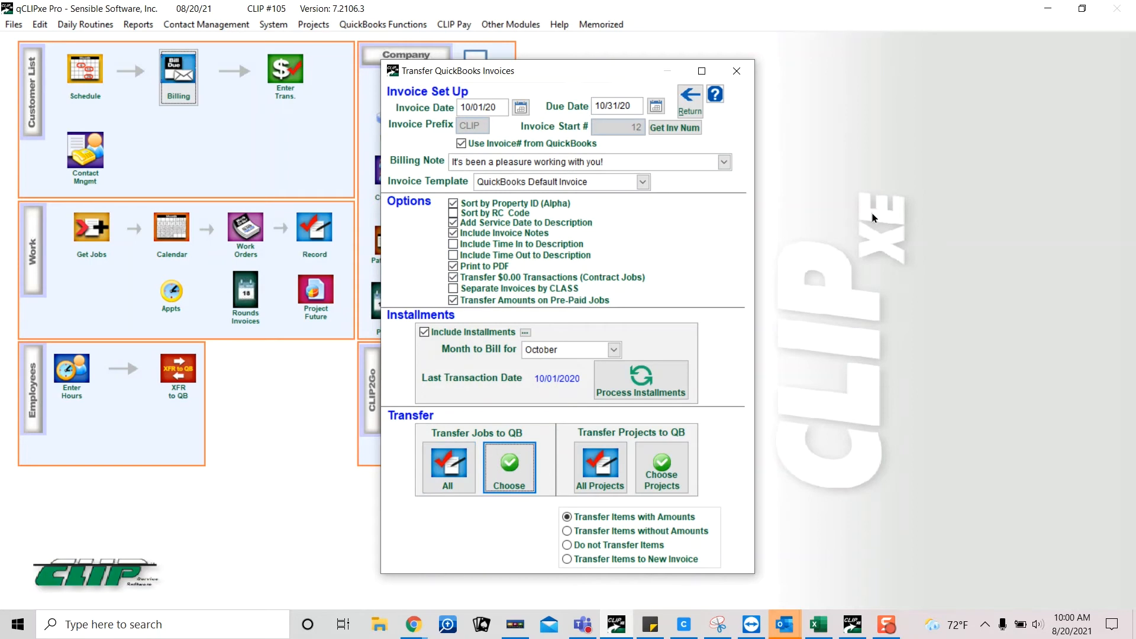
Switch to CLIPitc in the browser and examine the QuickBooks invoice page's dates, options, installment settings and invoice generation choices.
{"action": "left_click", "coordinate": [1051, 10]}
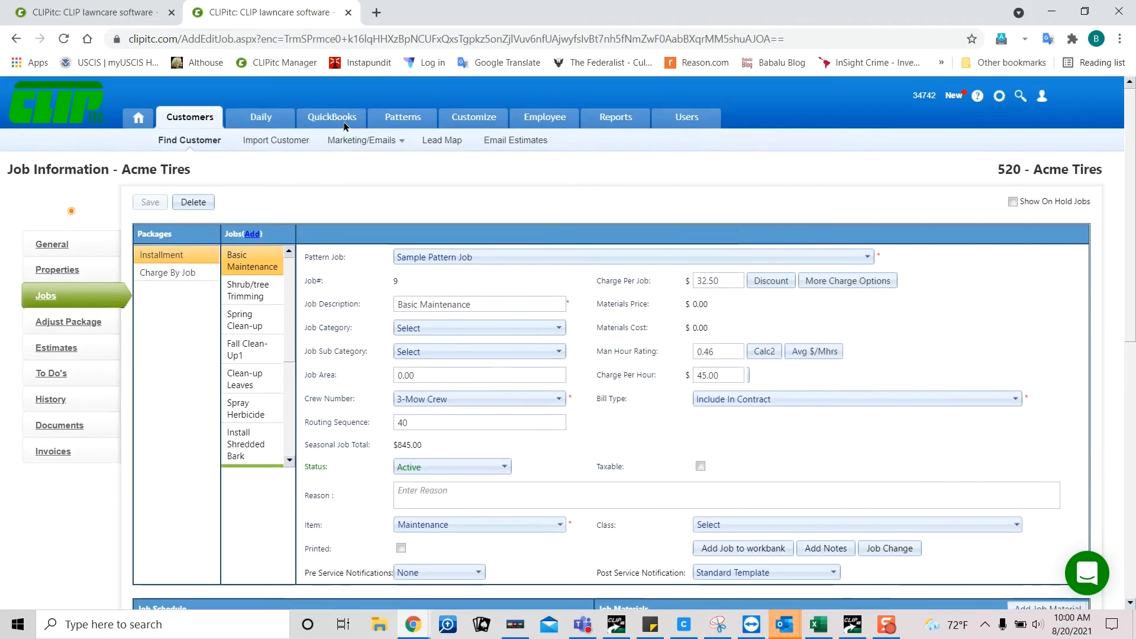
{"action": "scroll", "coordinate": [332, 177], "scroll_direction": "up", "scroll_amount": 1}
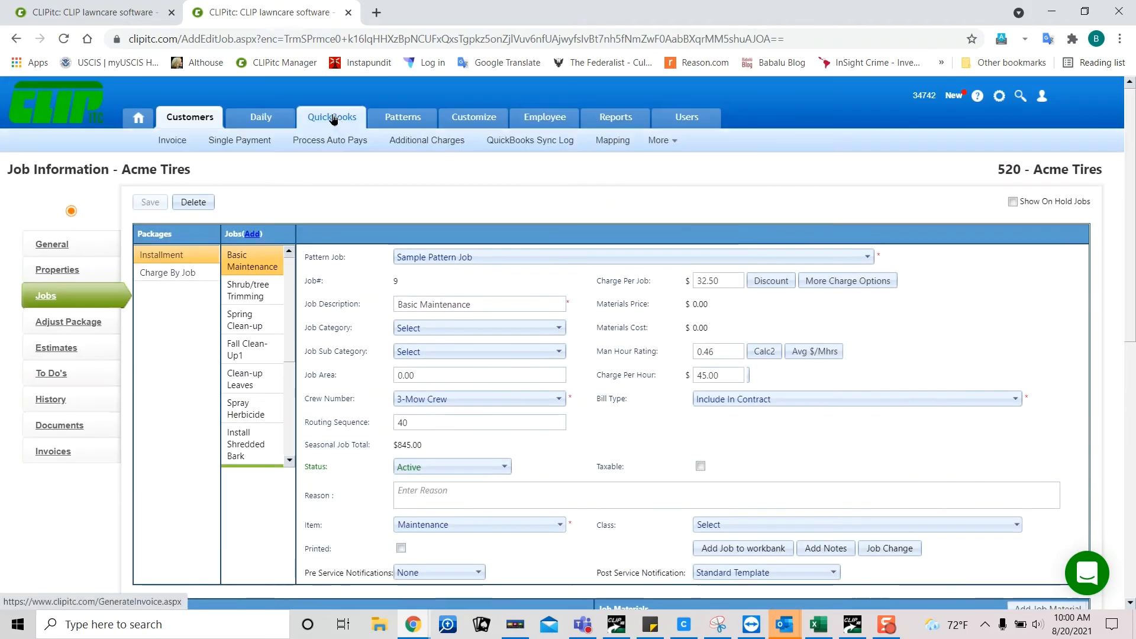
{"action": "left_click", "coordinate": [335, 119]}
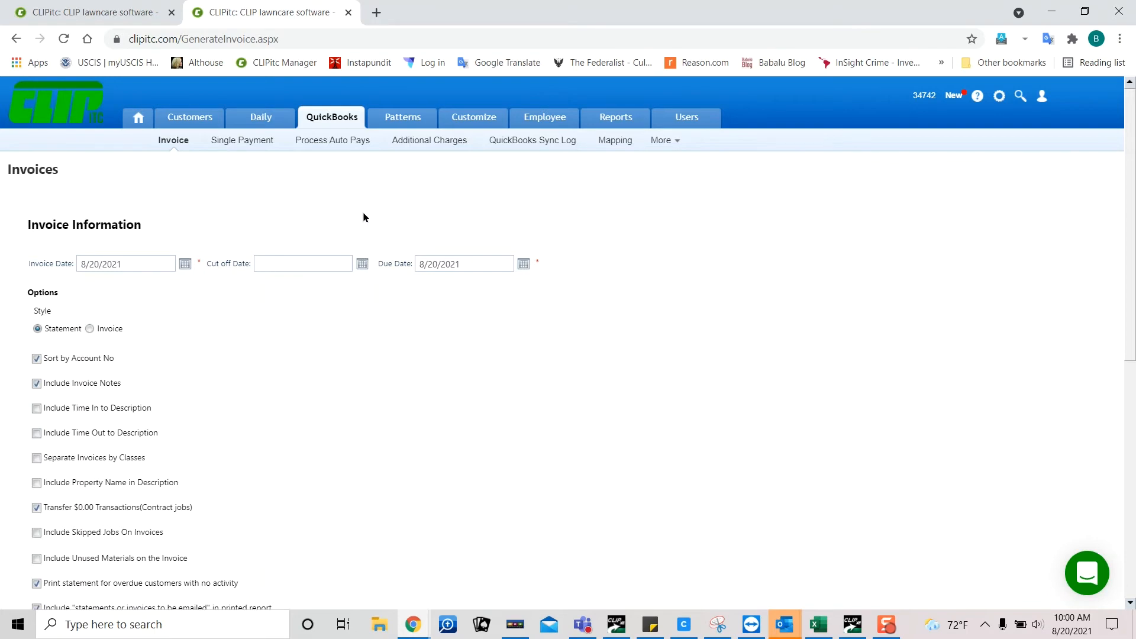
{"action": "scroll", "coordinate": [363, 216], "scroll_direction": "down", "scroll_amount": 5}
{"action": "scroll", "coordinate": [364, 216], "scroll_direction": "down", "scroll_amount": 3}
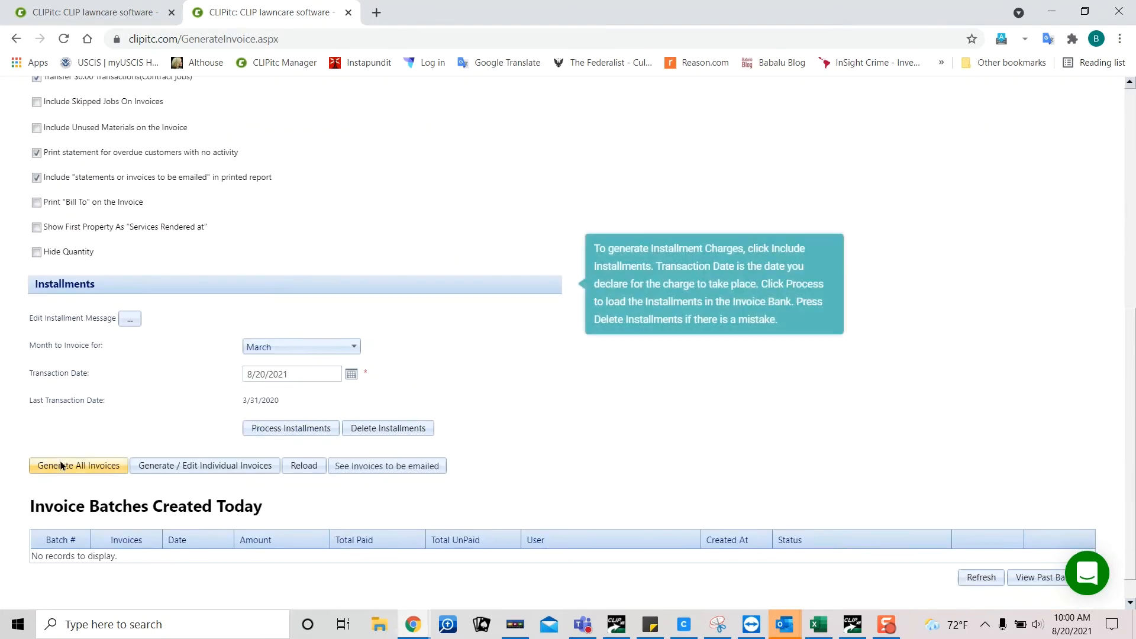
{"action": "scroll", "coordinate": [414, 218], "scroll_direction": "up", "scroll_amount": 8}
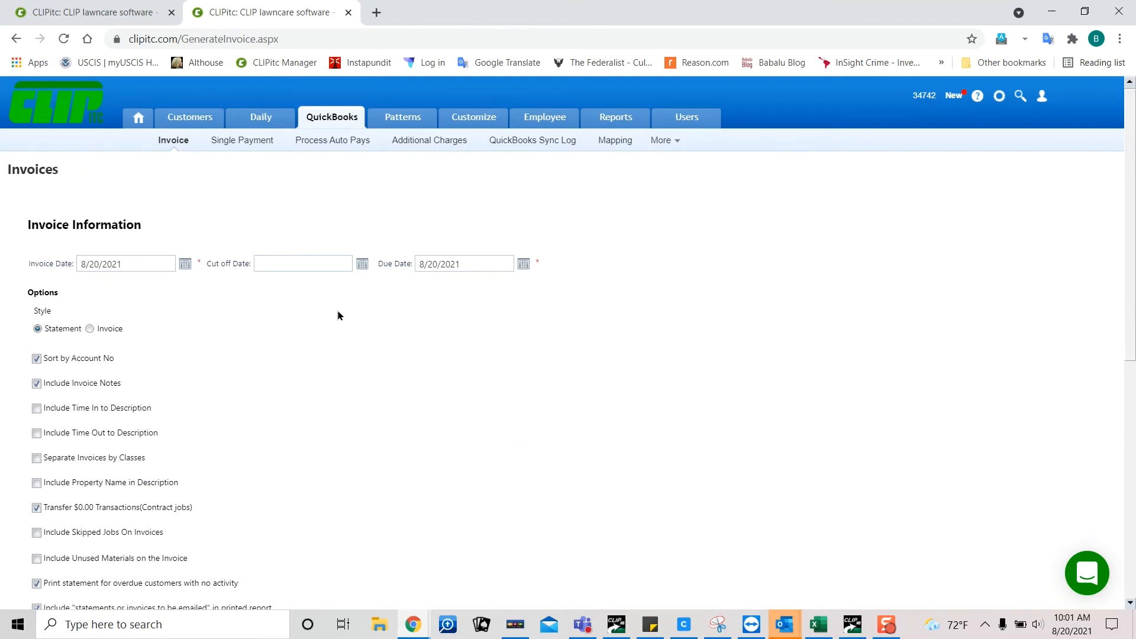
{"action": "scroll", "coordinate": [338, 316], "scroll_direction": "down", "scroll_amount": 2}
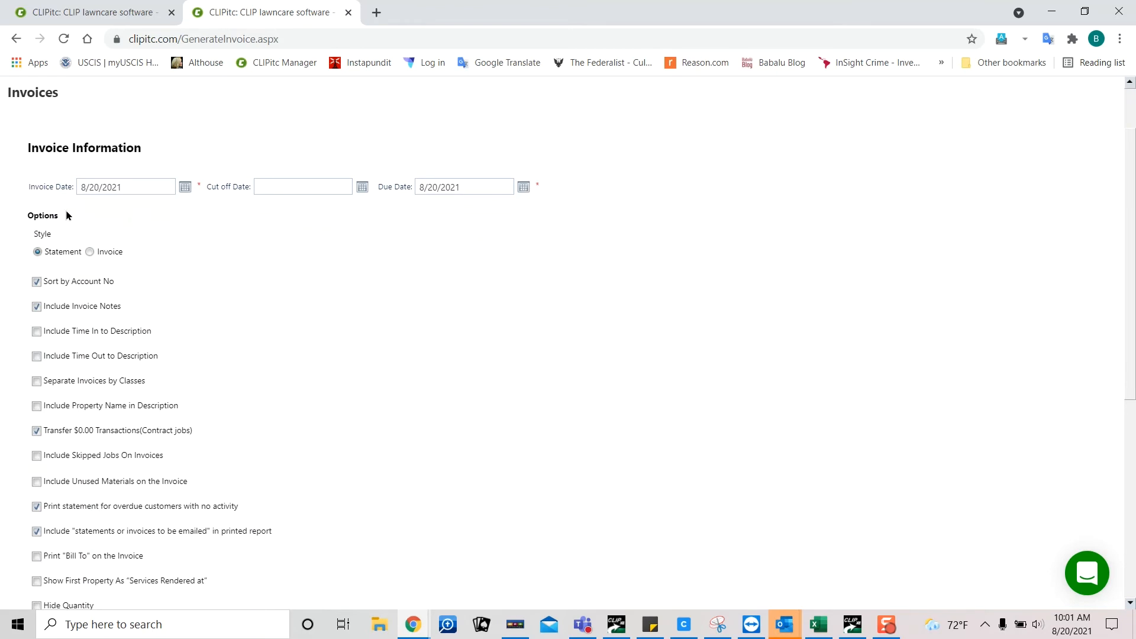
{"action": "scroll", "coordinate": [355, 372], "scroll_direction": "down", "scroll_amount": 2}
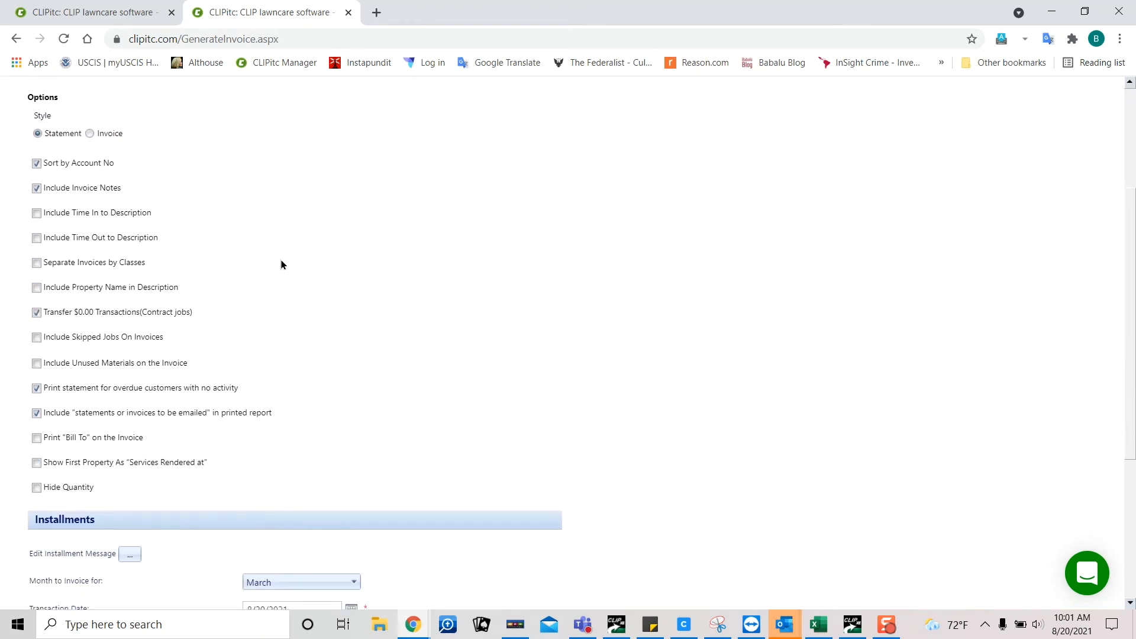
{"action": "scroll", "coordinate": [363, 271], "scroll_direction": "down", "scroll_amount": 4}
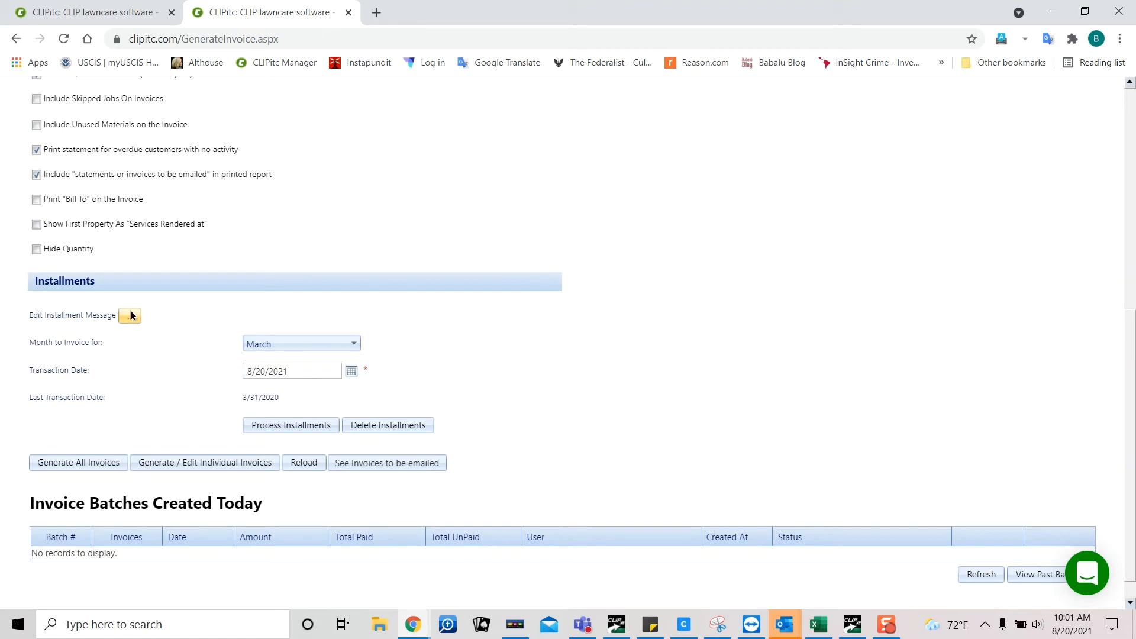
Set the installment month to August and the transaction date to 8/31/2021, and process the installments.
{"action": "left_click", "coordinate": [288, 344]}
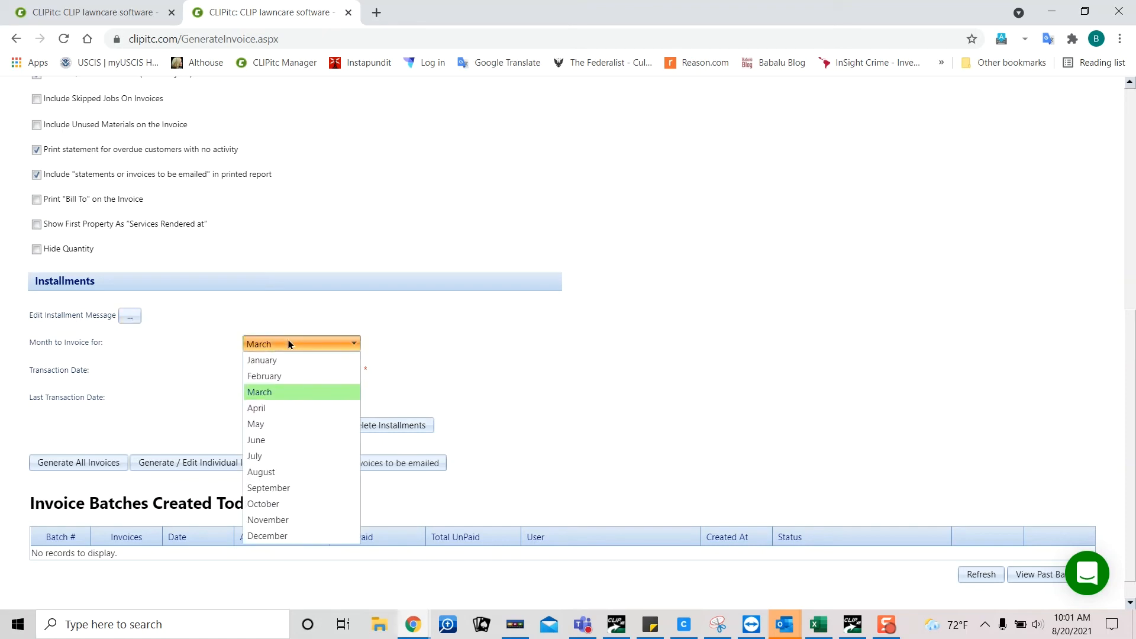
{"action": "left_click", "coordinate": [264, 476]}
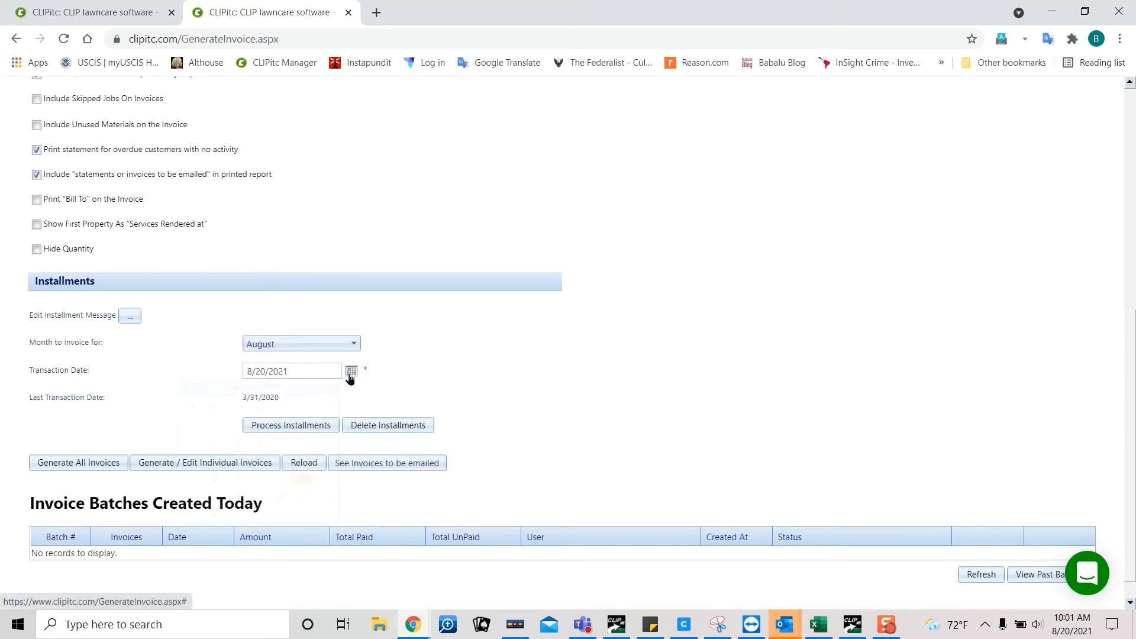
{"action": "left_click", "coordinate": [349, 376]}
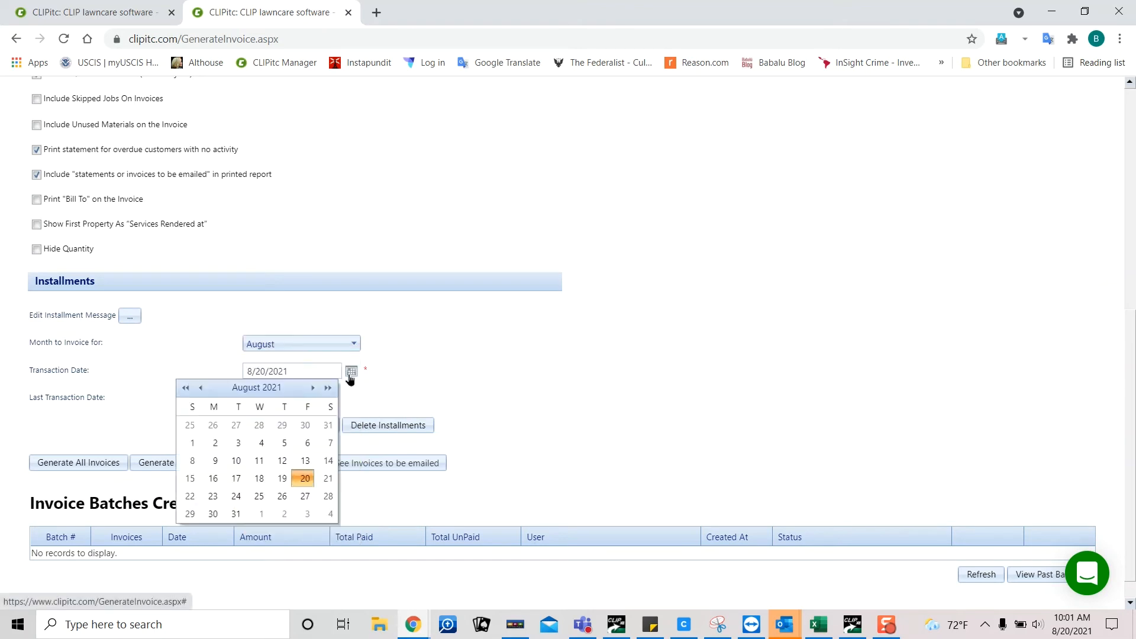
{"action": "left_click", "coordinate": [236, 514]}
{"action": "left_click", "coordinate": [295, 429]}
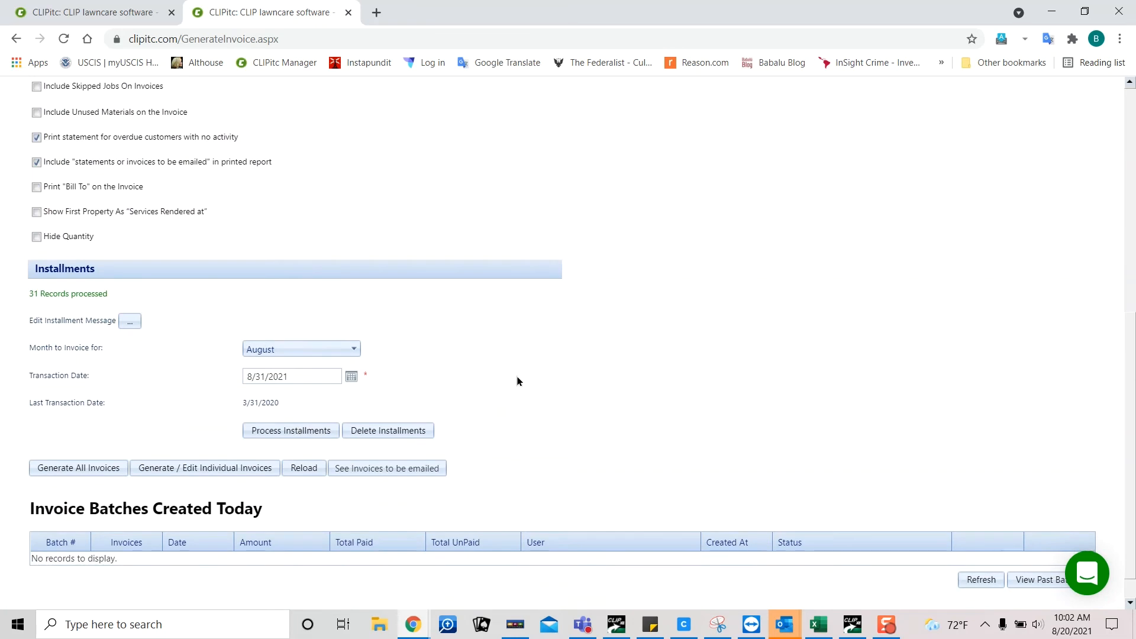
Open the list of jobs for individual invoice generation and select the $500.00 August installment dated 8/31/2021.
{"action": "scroll", "coordinate": [518, 381], "scroll_direction": "down", "scroll_amount": 1}
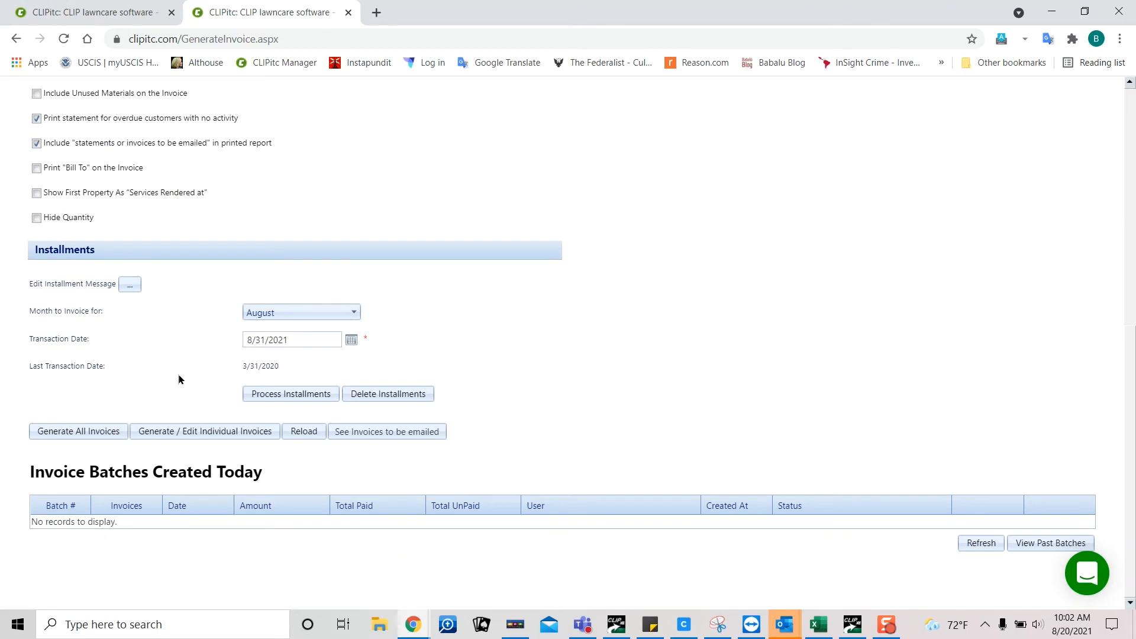
{"action": "left_click", "coordinate": [205, 432]}
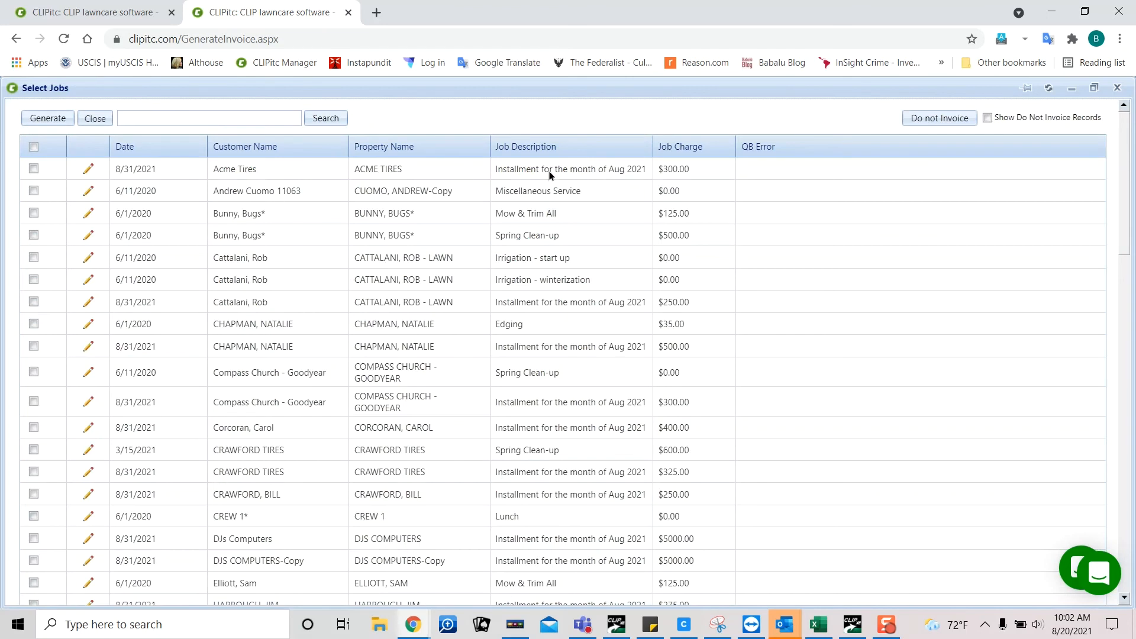
{"action": "left_click", "coordinate": [543, 300]}
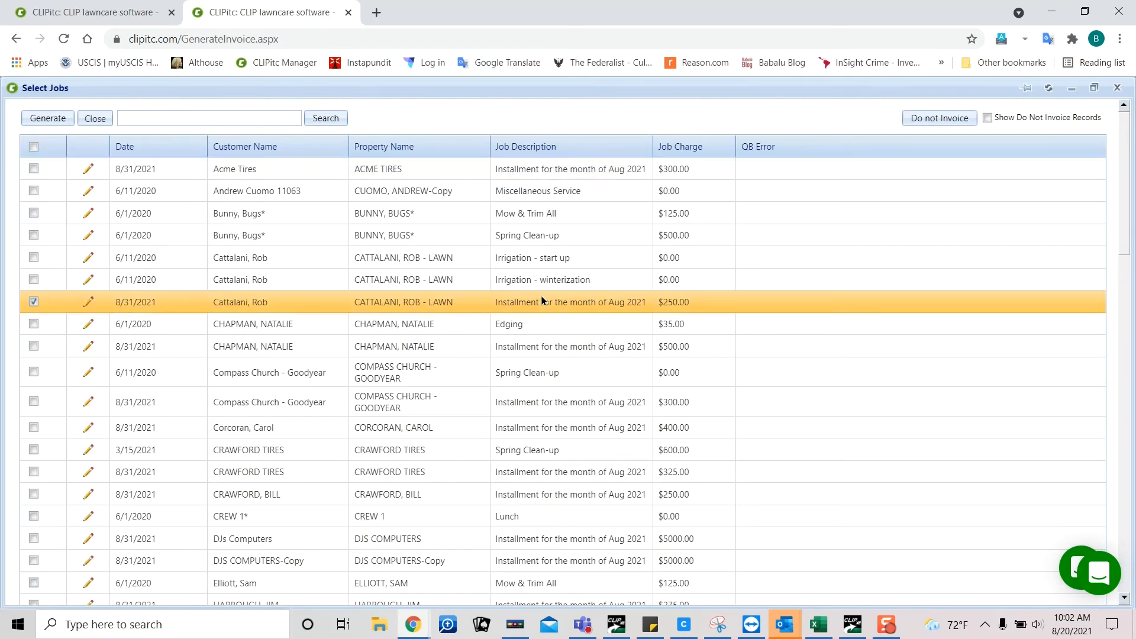
{"action": "left_click", "coordinate": [549, 352]}
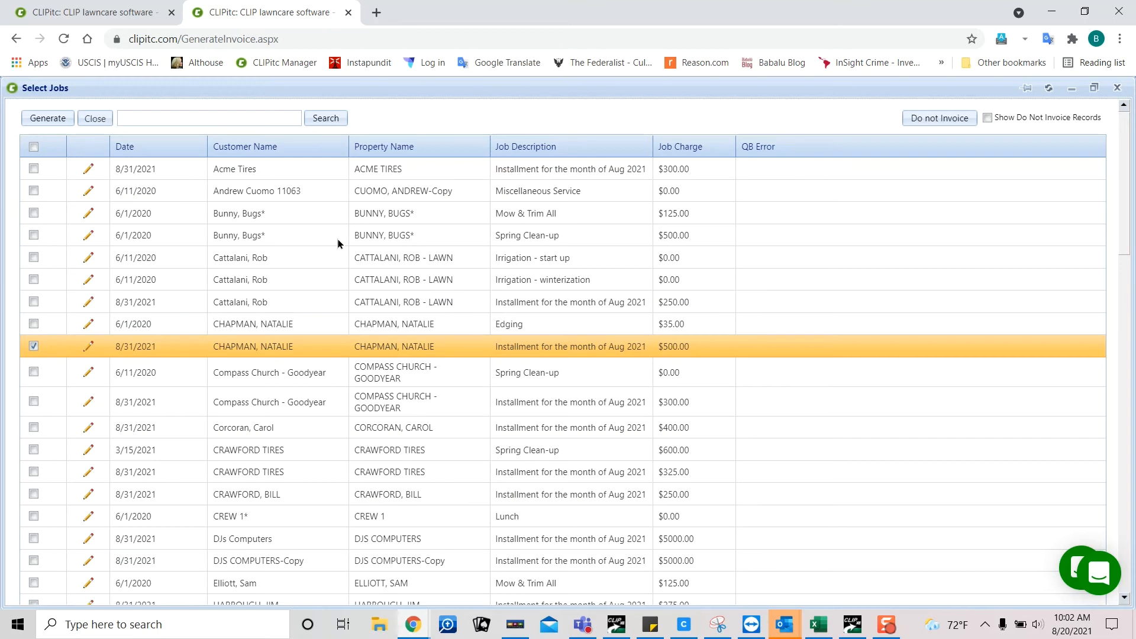
Switch to CLIPxe, view its individual job transactions available for transfer, and return to CLIPitc in the browser.
{"action": "left_click", "coordinate": [617, 625]}
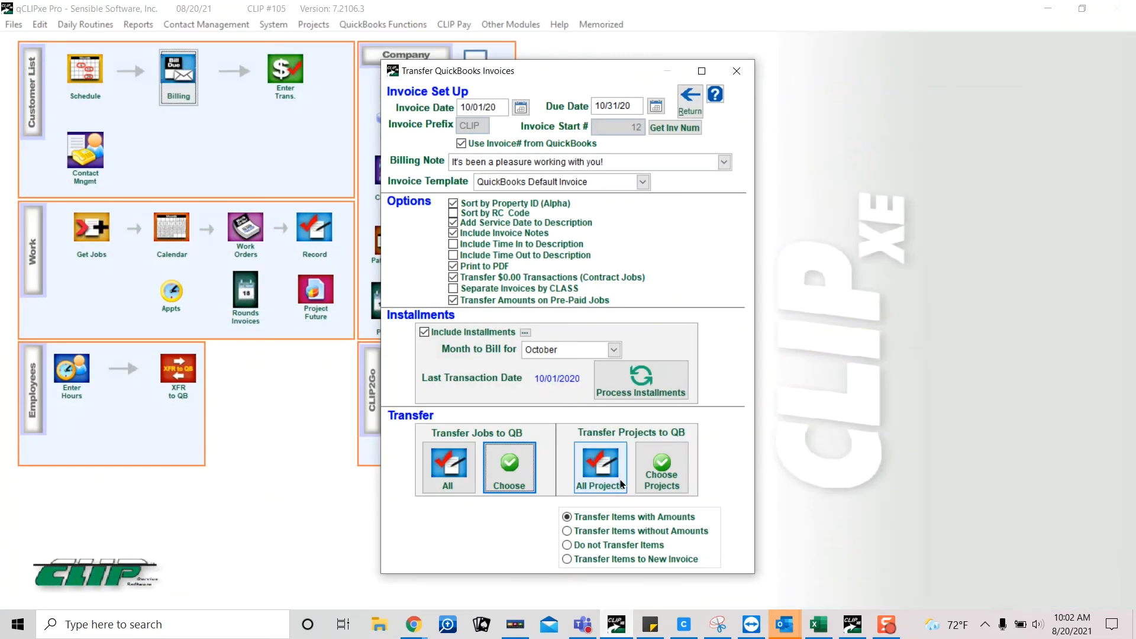
{"action": "left_click", "coordinate": [522, 464]}
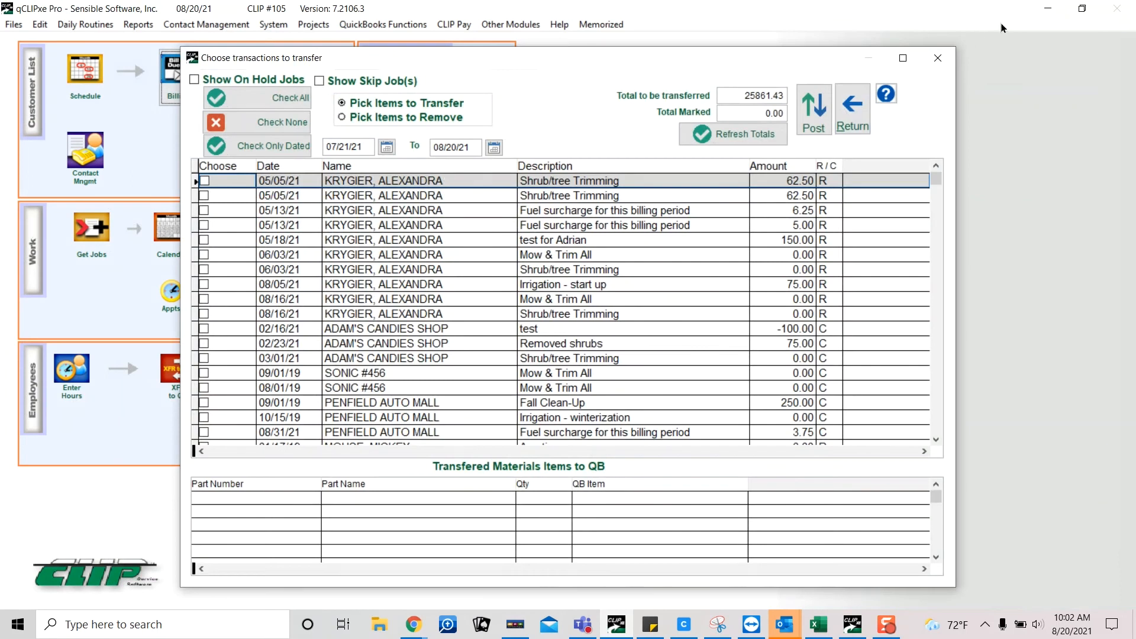
{"action": "left_click", "coordinate": [1052, 7]}
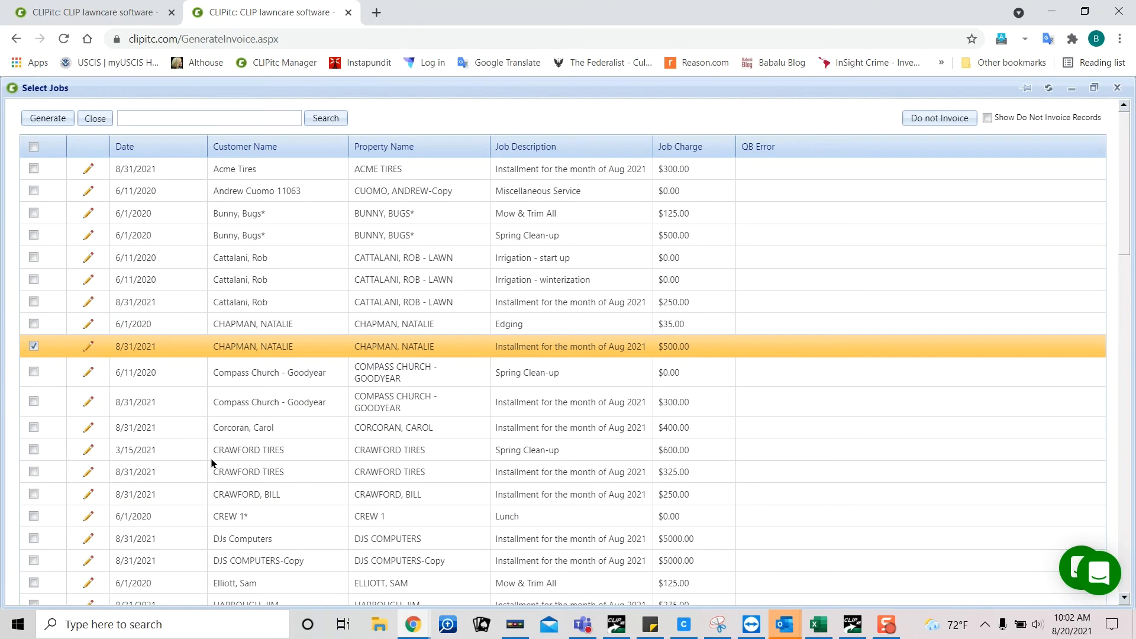
Clear the selected installment and exclude the $0.00 Miscellaneous Service job dated 6/11/2020 from invoicing.
{"action": "left_click", "coordinate": [46, 351]}
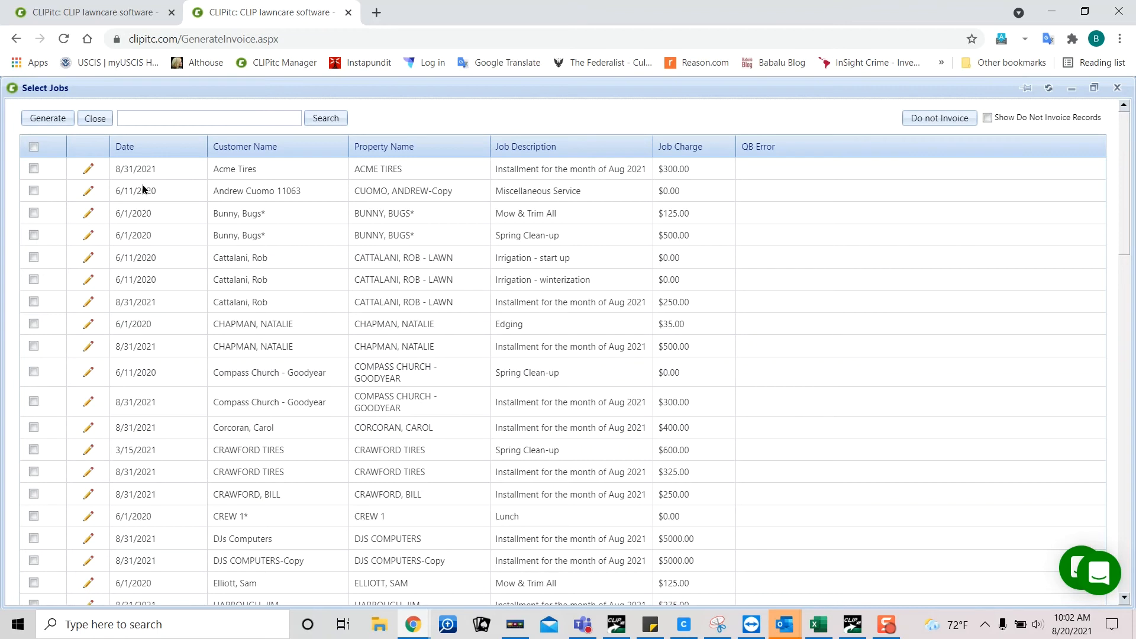
{"action": "left_click", "coordinate": [33, 191]}
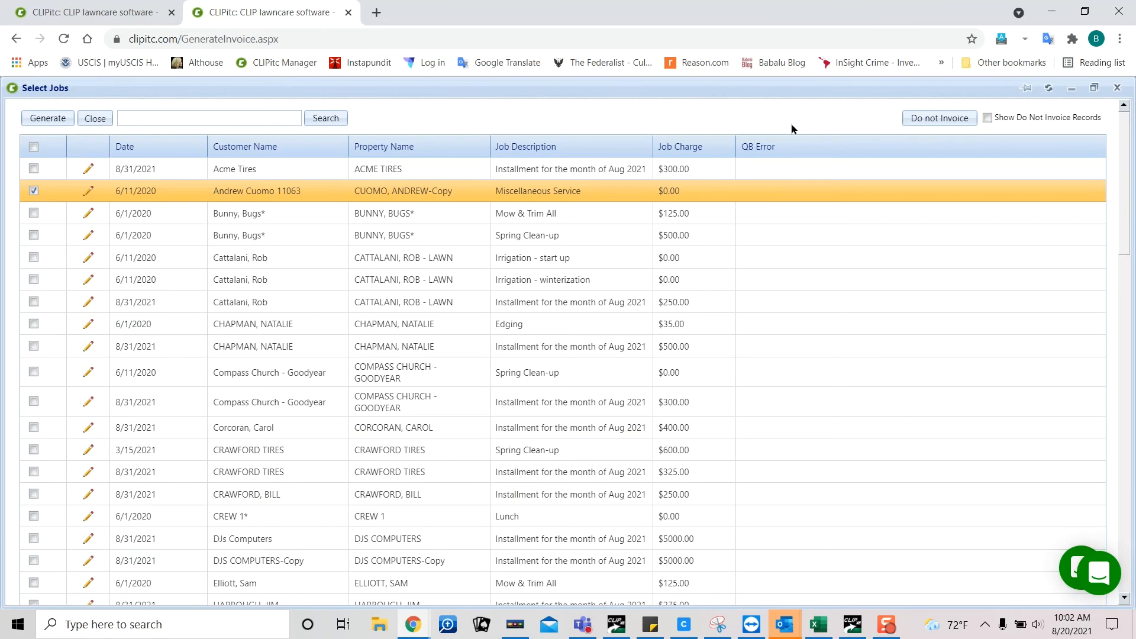
{"action": "left_click", "coordinate": [930, 121]}
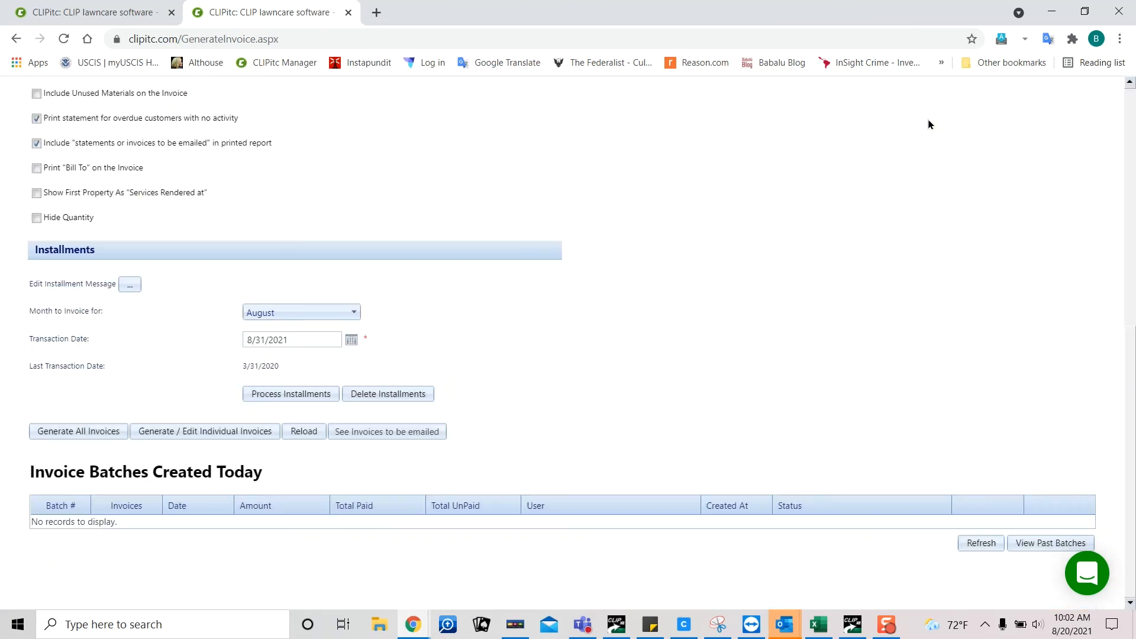
Reopen the individual invoice job list, open the 6/1/2020 Spring Clean-up job's description and charge for editing, and save the row.
{"action": "left_click", "coordinate": [232, 436]}
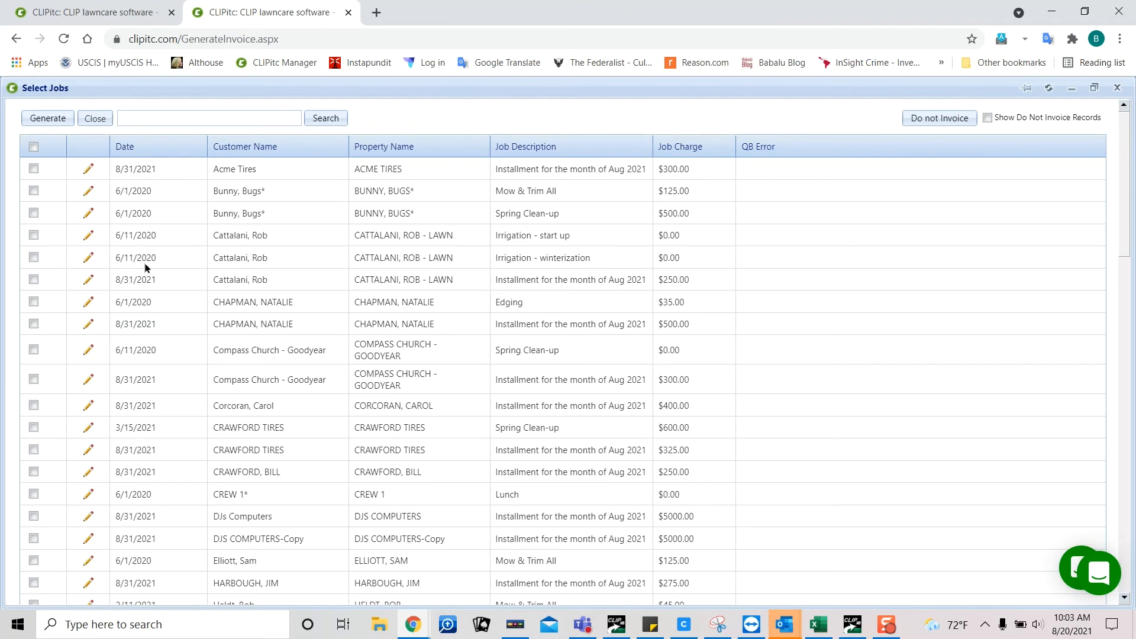
{"action": "left_click", "coordinate": [88, 214]}
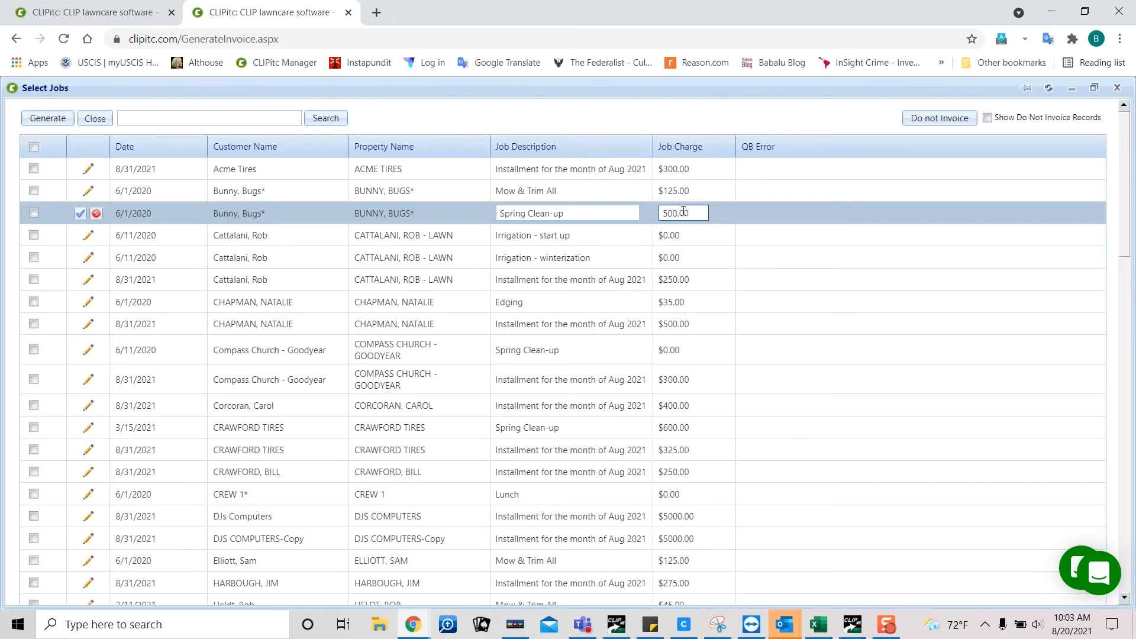
{"action": "left_click", "coordinate": [81, 214]}
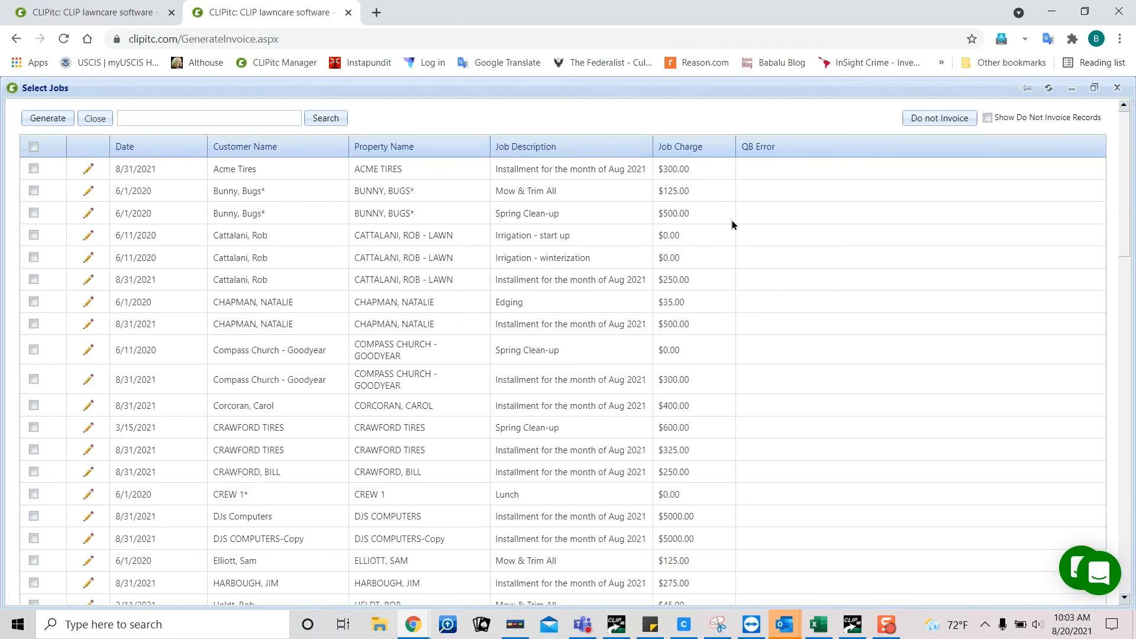
Check CLIPxe's transfer list again, and back in CLIPitc try selecting all jobs, clear the selection and close the list without generating invoices.
{"action": "left_click", "coordinate": [617, 629]}
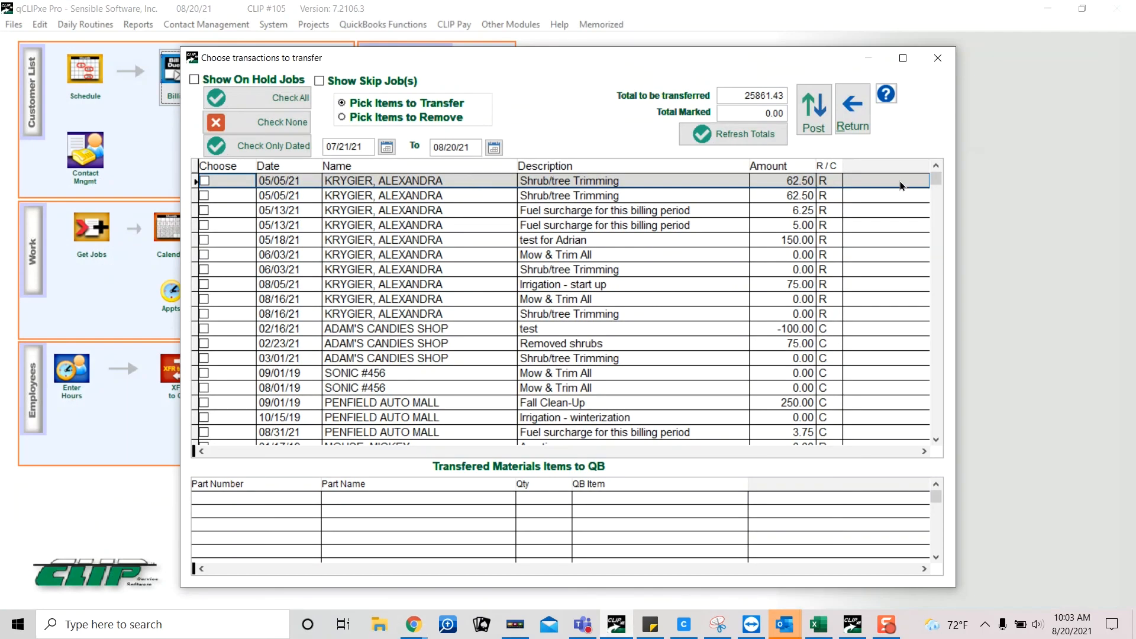
{"action": "left_click", "coordinate": [1045, 11]}
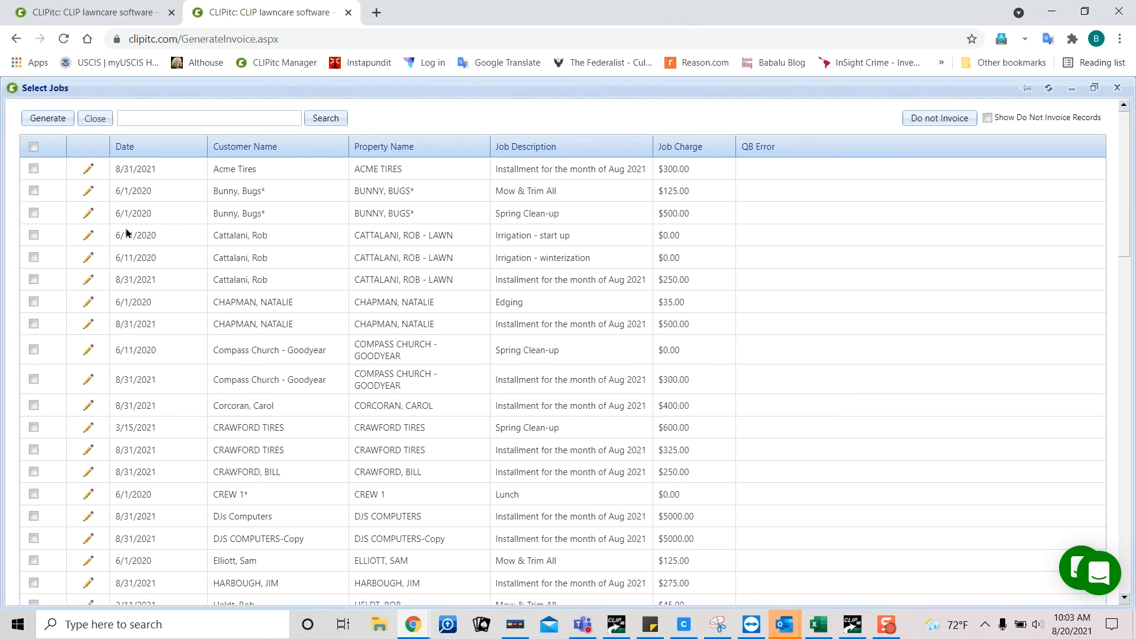
{"action": "left_click", "coordinate": [32, 150]}
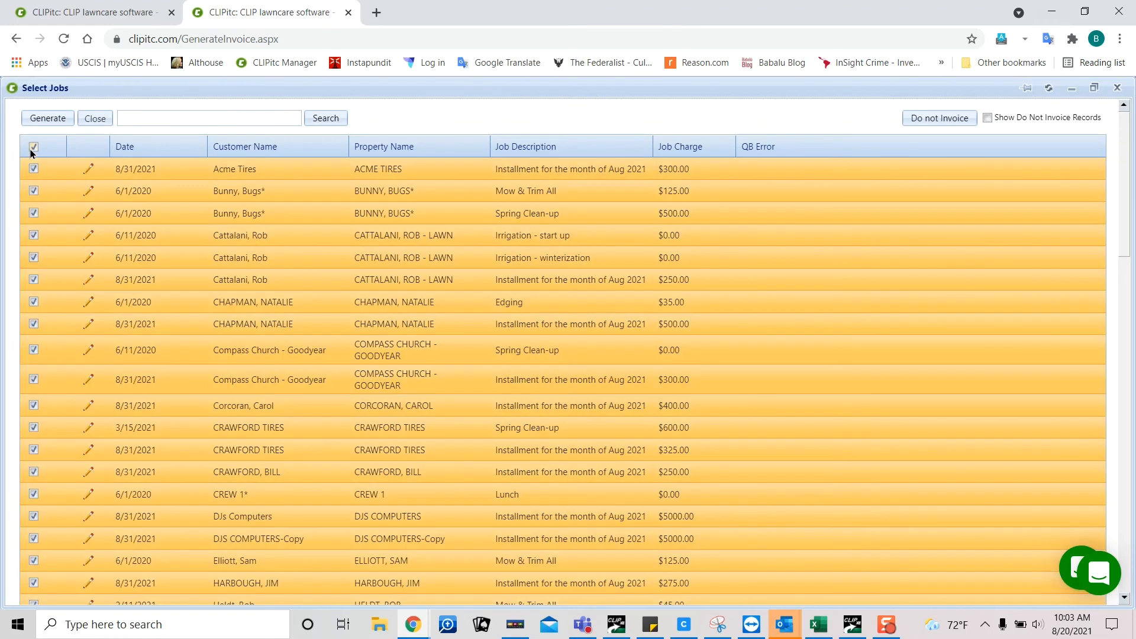
{"action": "left_click", "coordinate": [30, 150]}
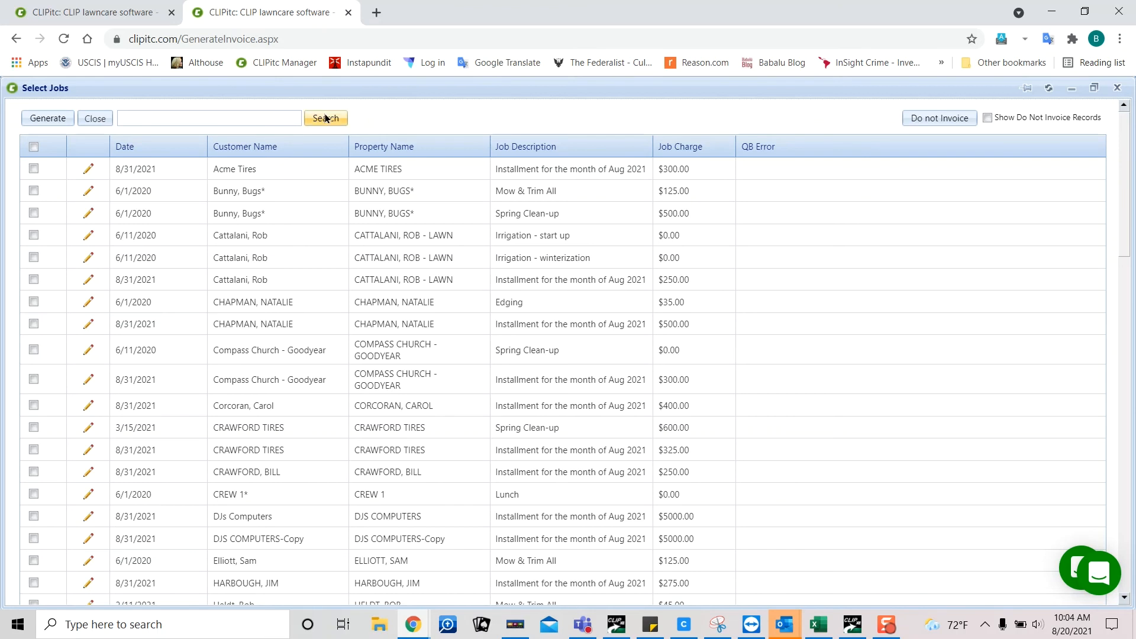
{"action": "left_click", "coordinate": [96, 119]}
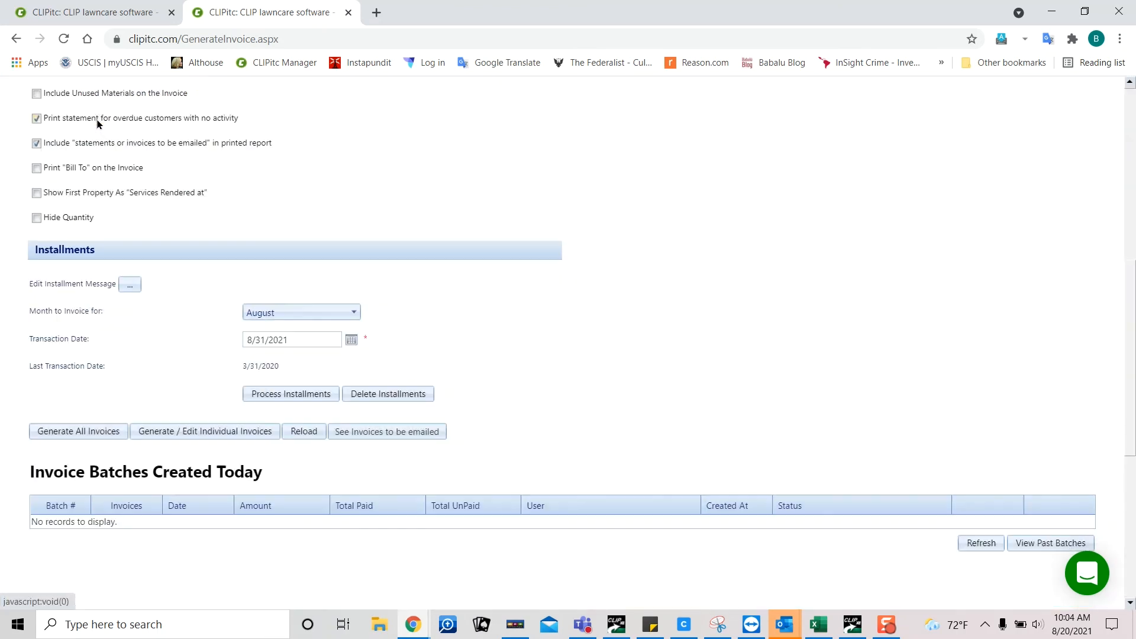
Open the QuickBooks single payment form and enter a payment of 1120.00 for the customer Penfield Auto Mall.
{"action": "scroll", "coordinate": [357, 142], "scroll_direction": "up", "scroll_amount": 1}
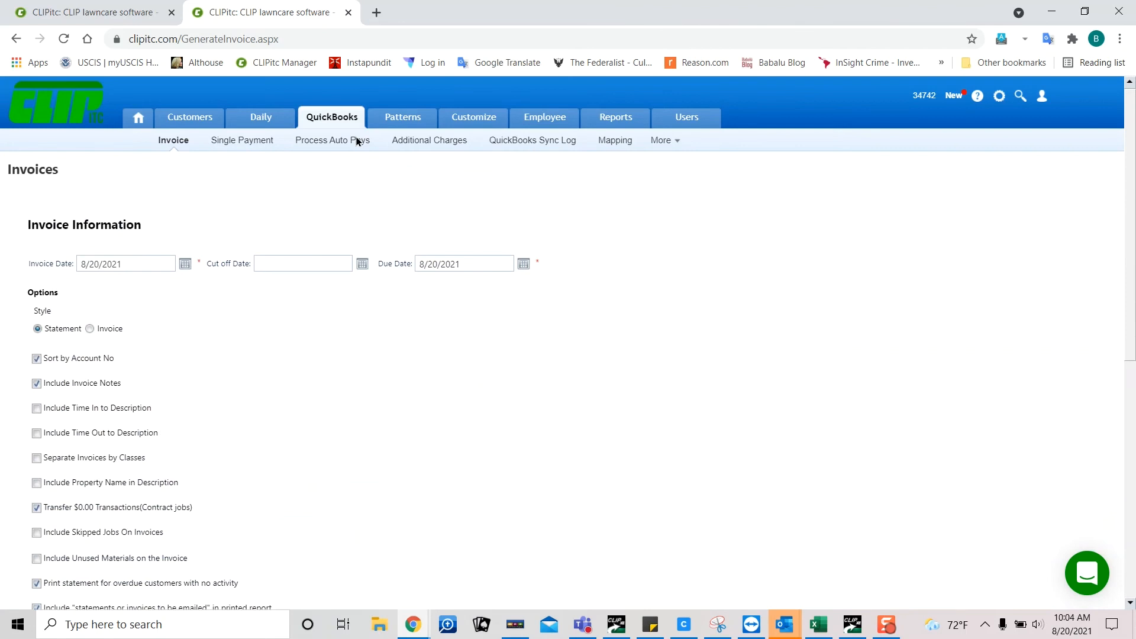
{"action": "left_click", "coordinate": [258, 142]}
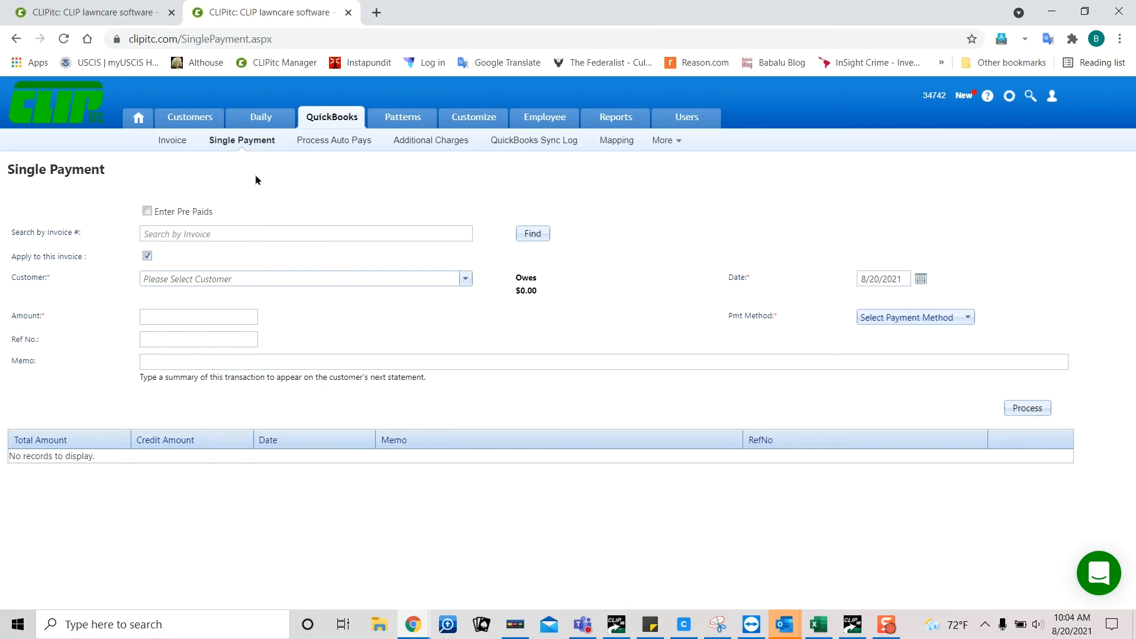
{"action": "left_click", "coordinate": [284, 272]}
{"action": "left_click", "coordinate": [243, 330]}
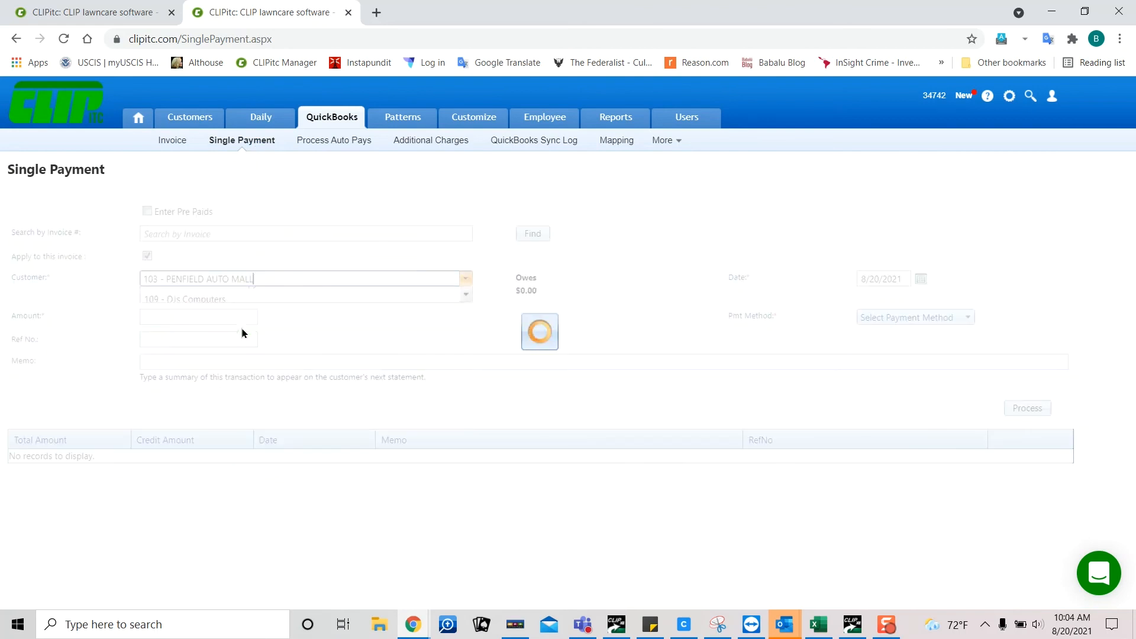
{"action": "left_click", "coordinate": [219, 332]}
{"action": "type", "text": "1120.00"}
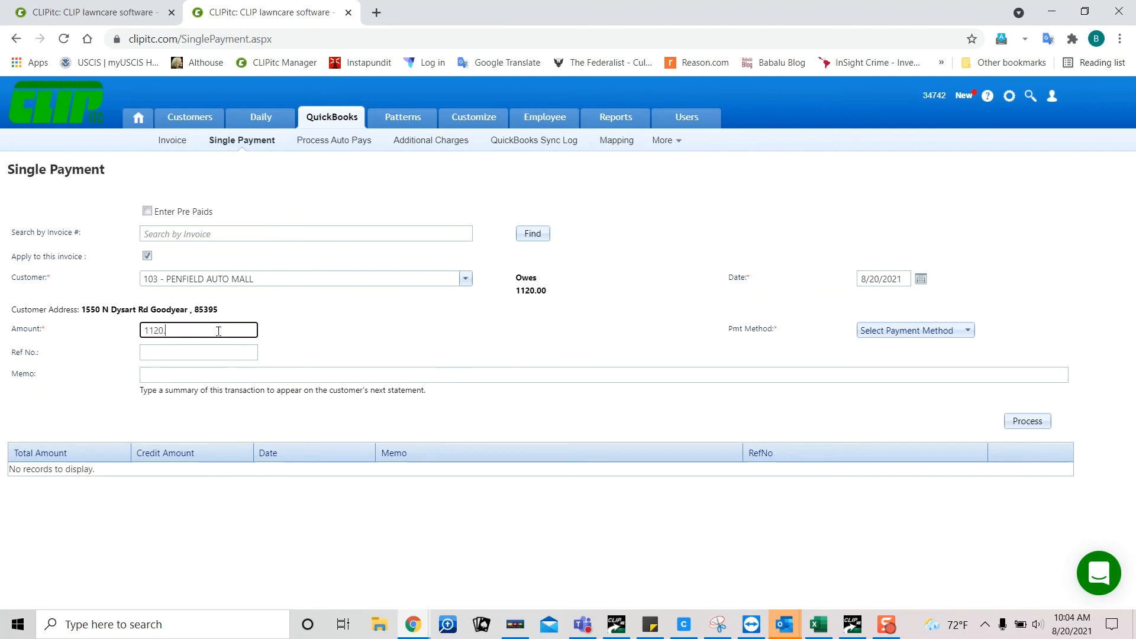
Set the payment method to Check, enter the memo "check #0998" and process the payment.
{"action": "left_click", "coordinate": [916, 331]}
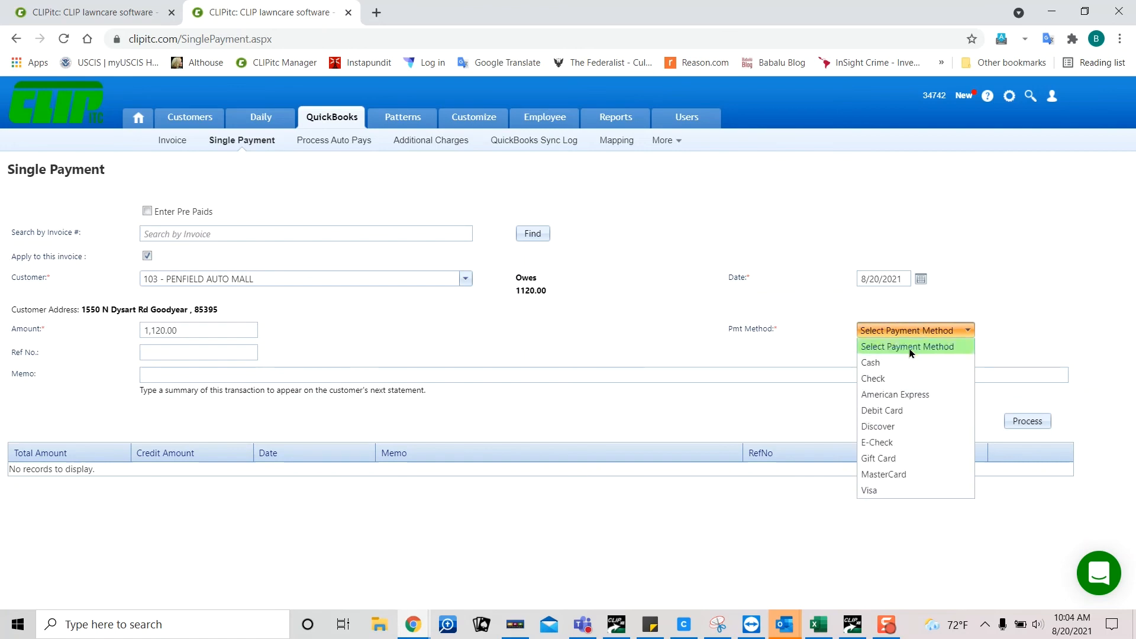
{"action": "left_click", "coordinate": [891, 379]}
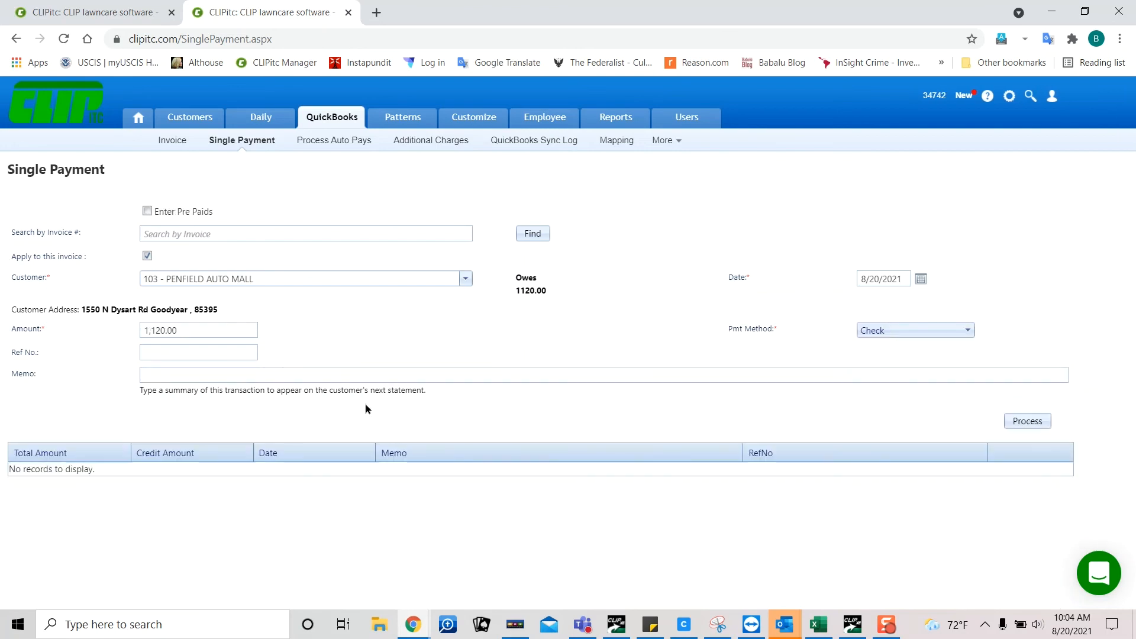
{"action": "left_click", "coordinate": [230, 378]}
{"action": "type", "text": "check #0998"}
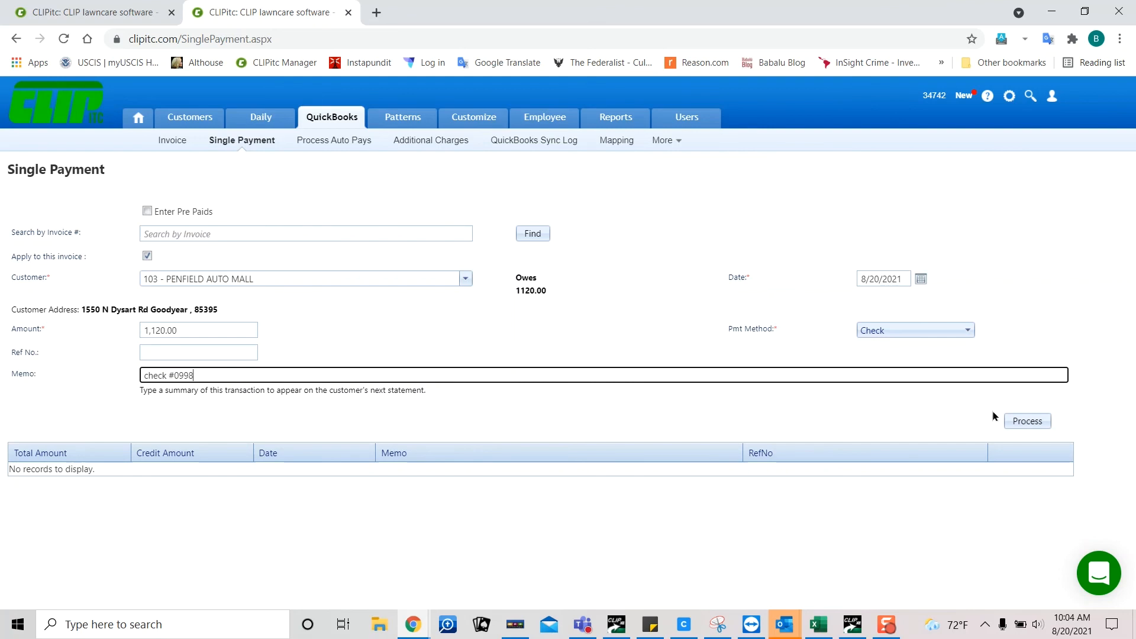
{"action": "left_click", "coordinate": [1019, 422]}
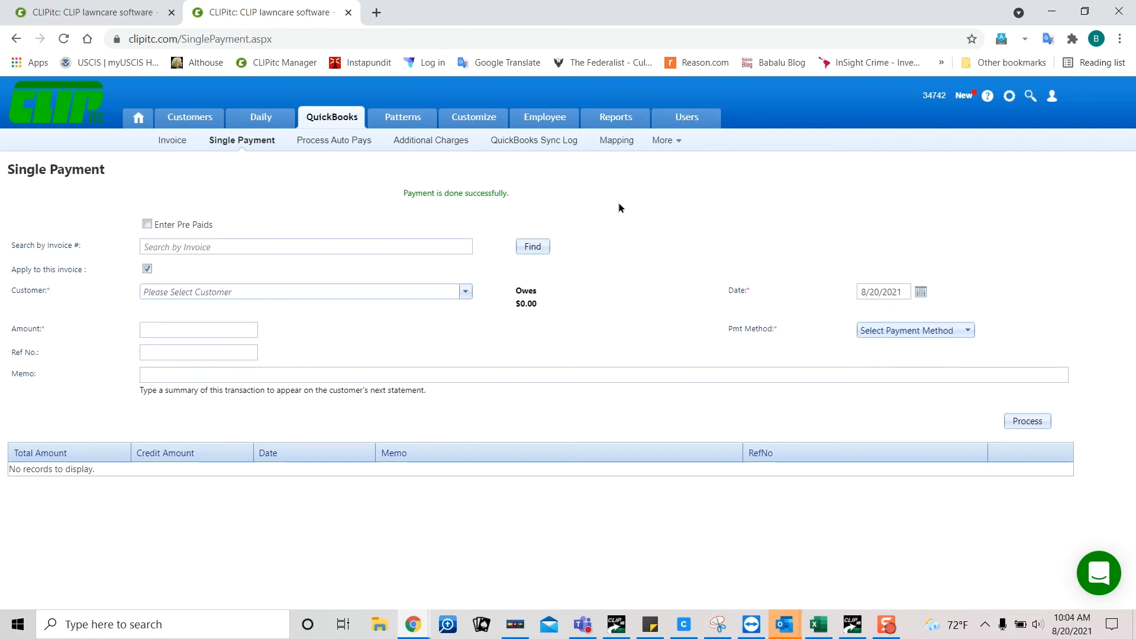
Open the Additional Charges page and view the QuickBooks items available for a charge without choosing one.
{"action": "left_click", "coordinate": [443, 142]}
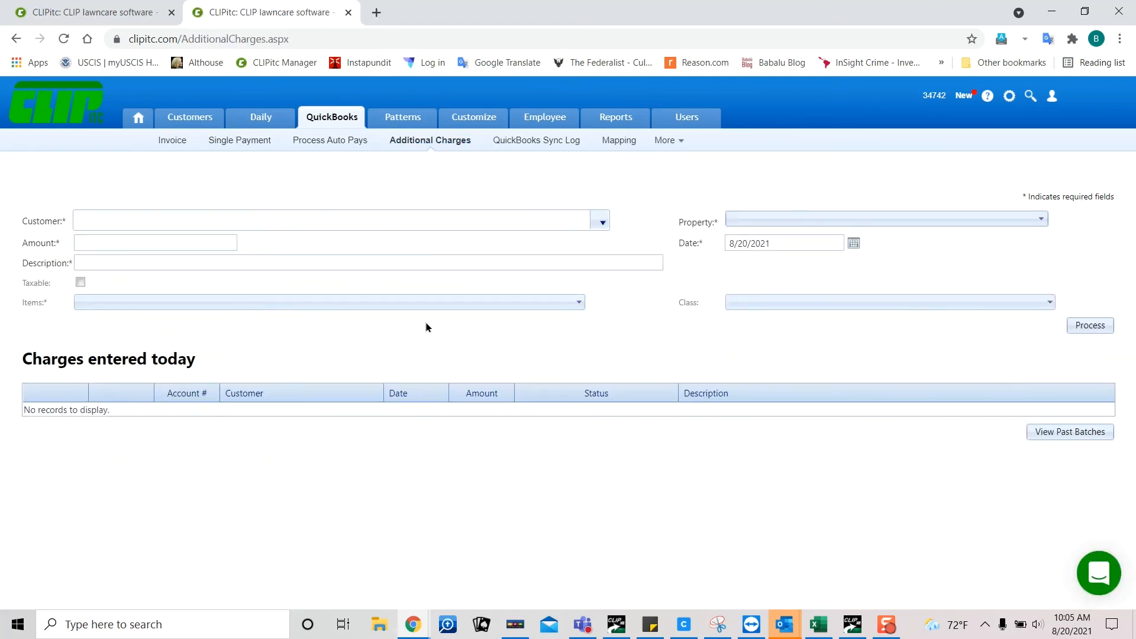
{"action": "left_click", "coordinate": [415, 302]}
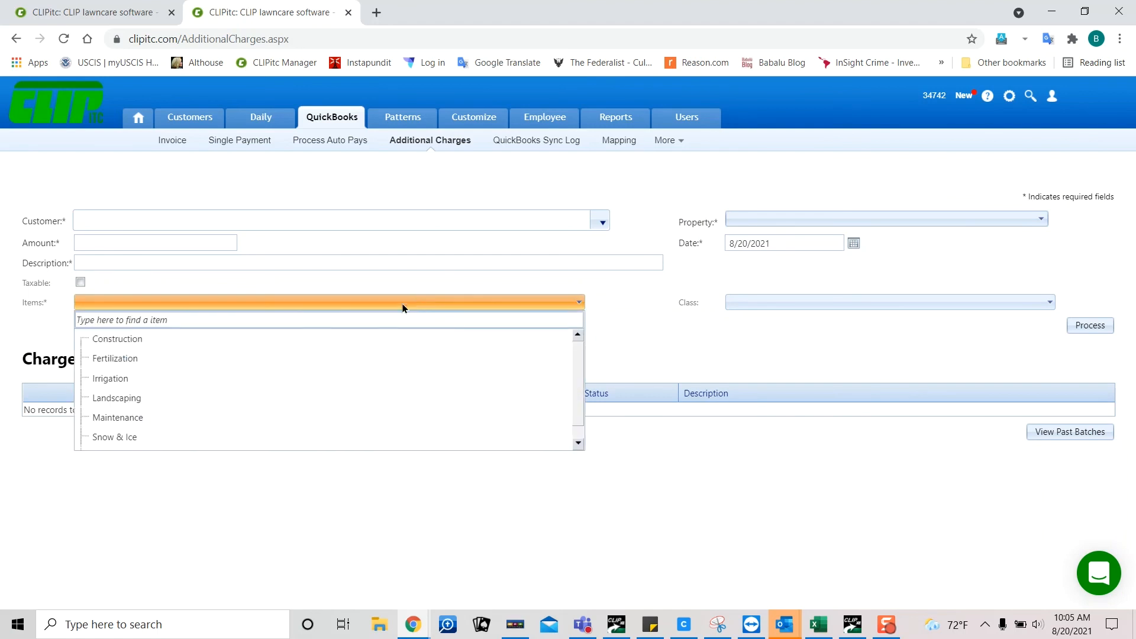
{"action": "left_click", "coordinate": [294, 288]}
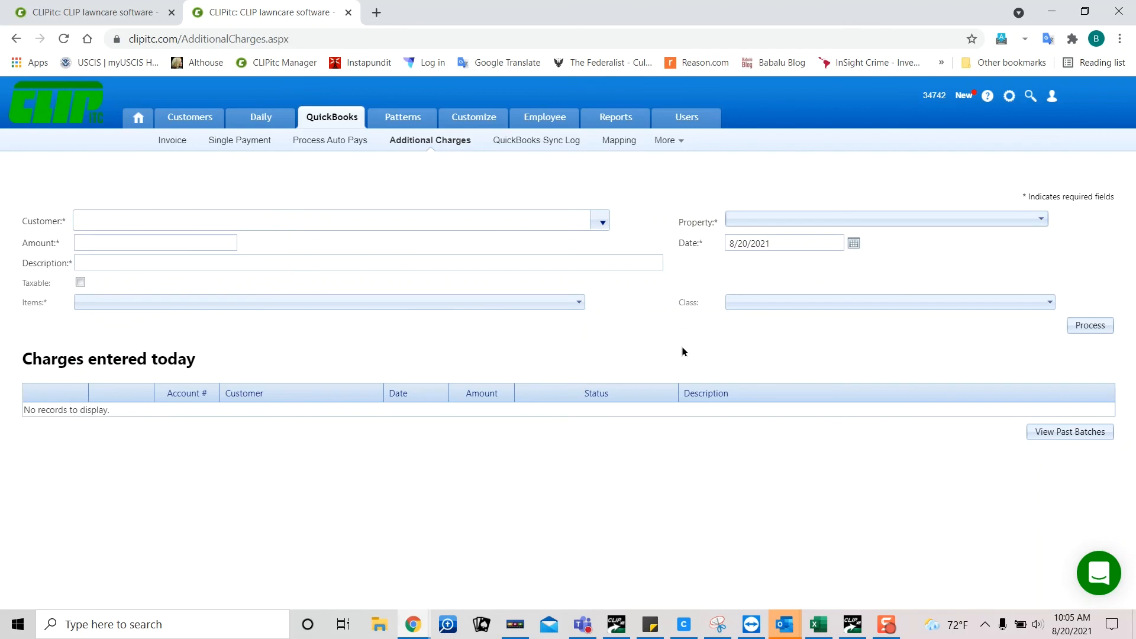
Review the pending entries and the errors in the QuickBooks Sync Log, and open the Mapping page.
{"action": "left_click", "coordinate": [524, 143]}
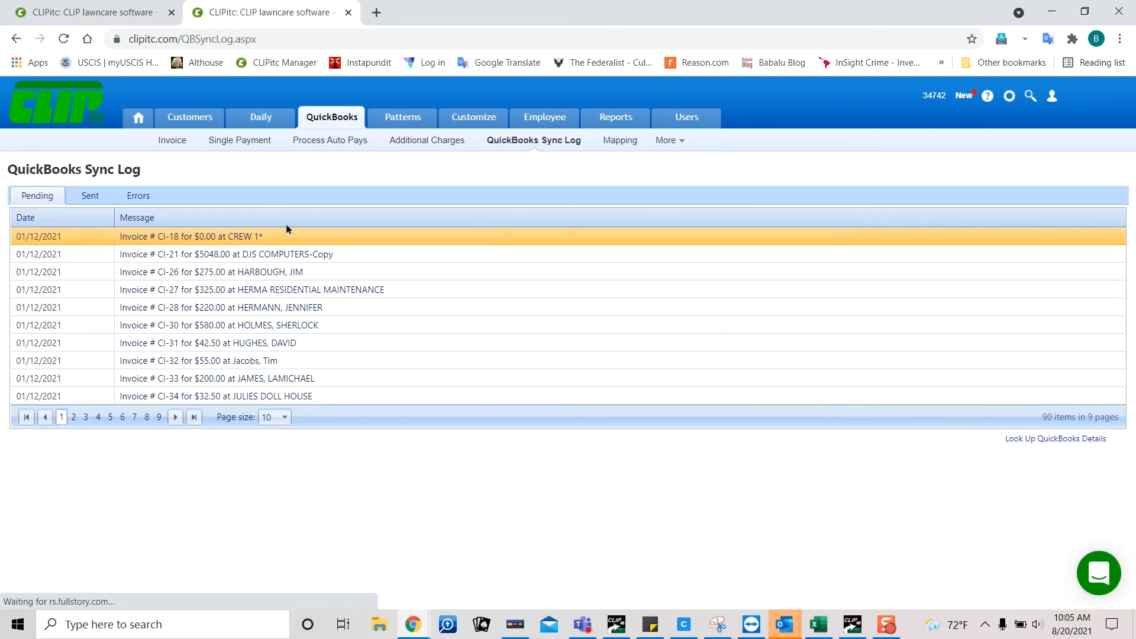
{"action": "left_click", "coordinate": [137, 199]}
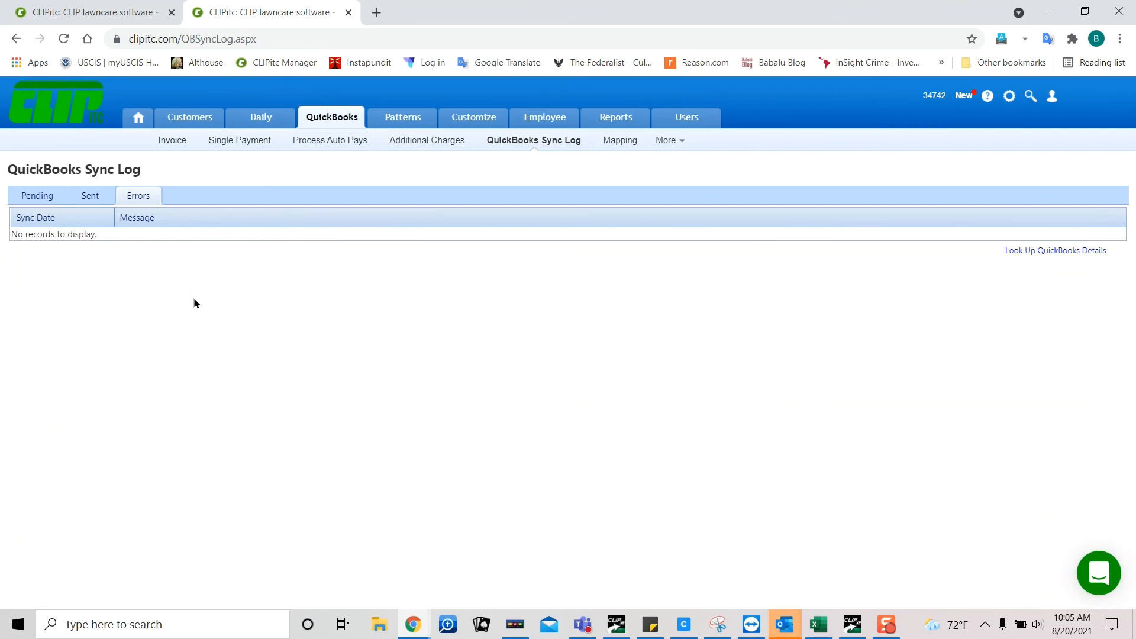
{"action": "left_click", "coordinate": [616, 142]}
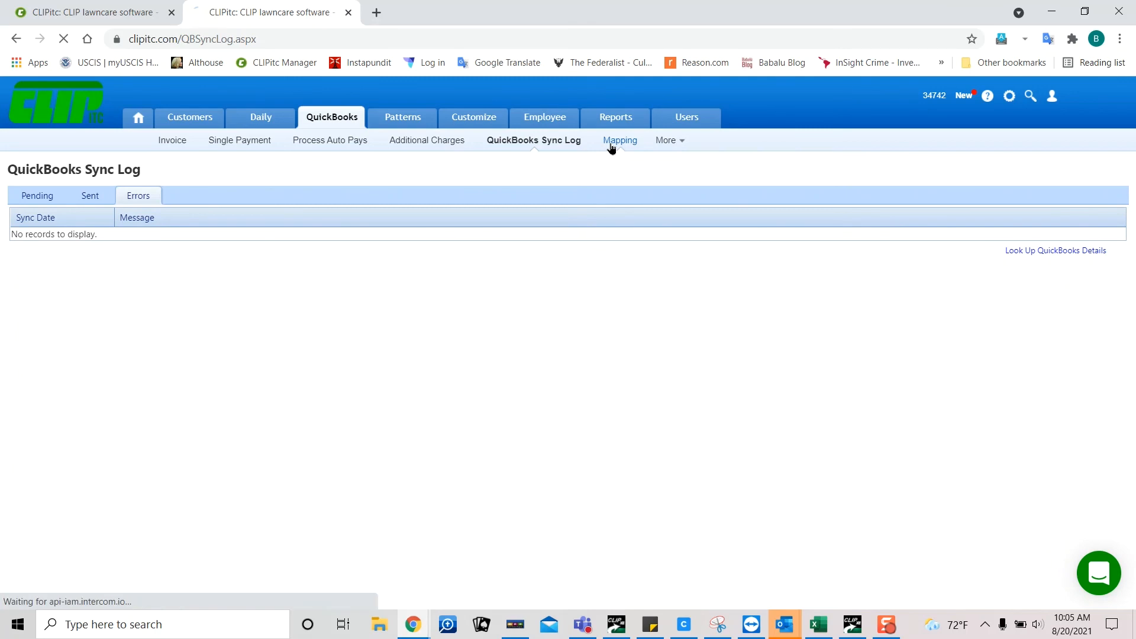